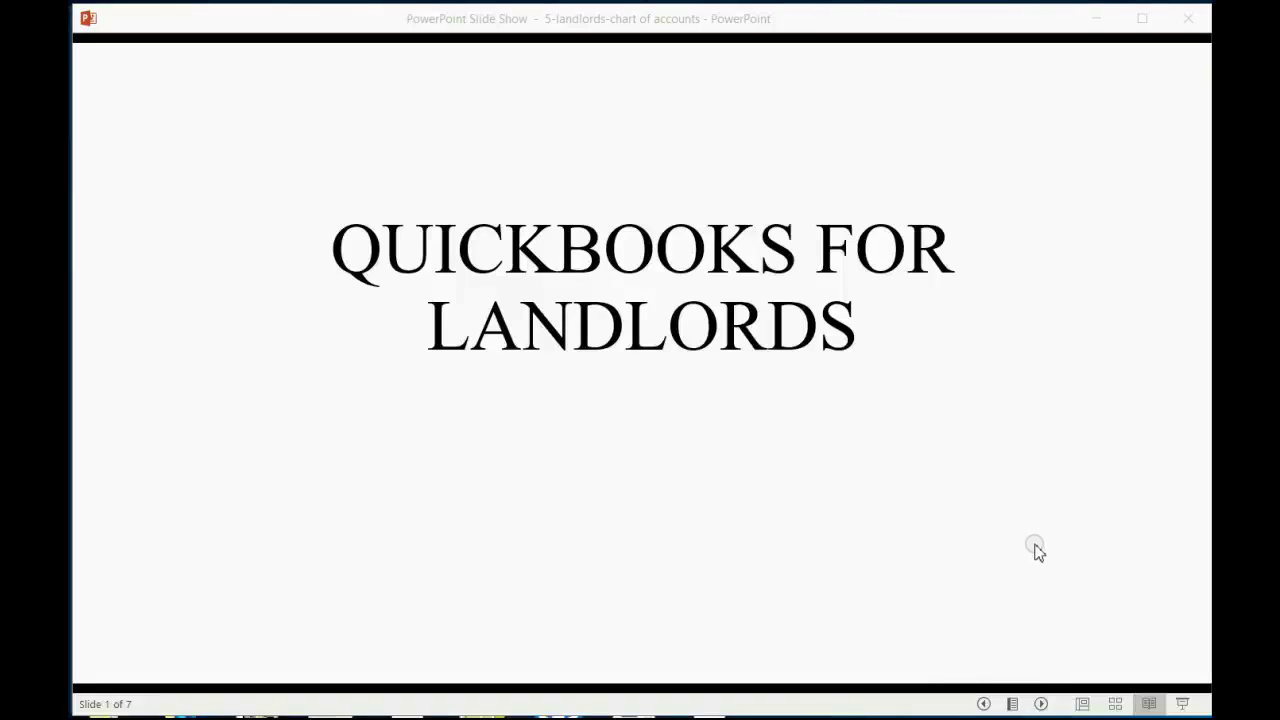
Reveal the subtitle on the landlord title slide
click(1036, 550)
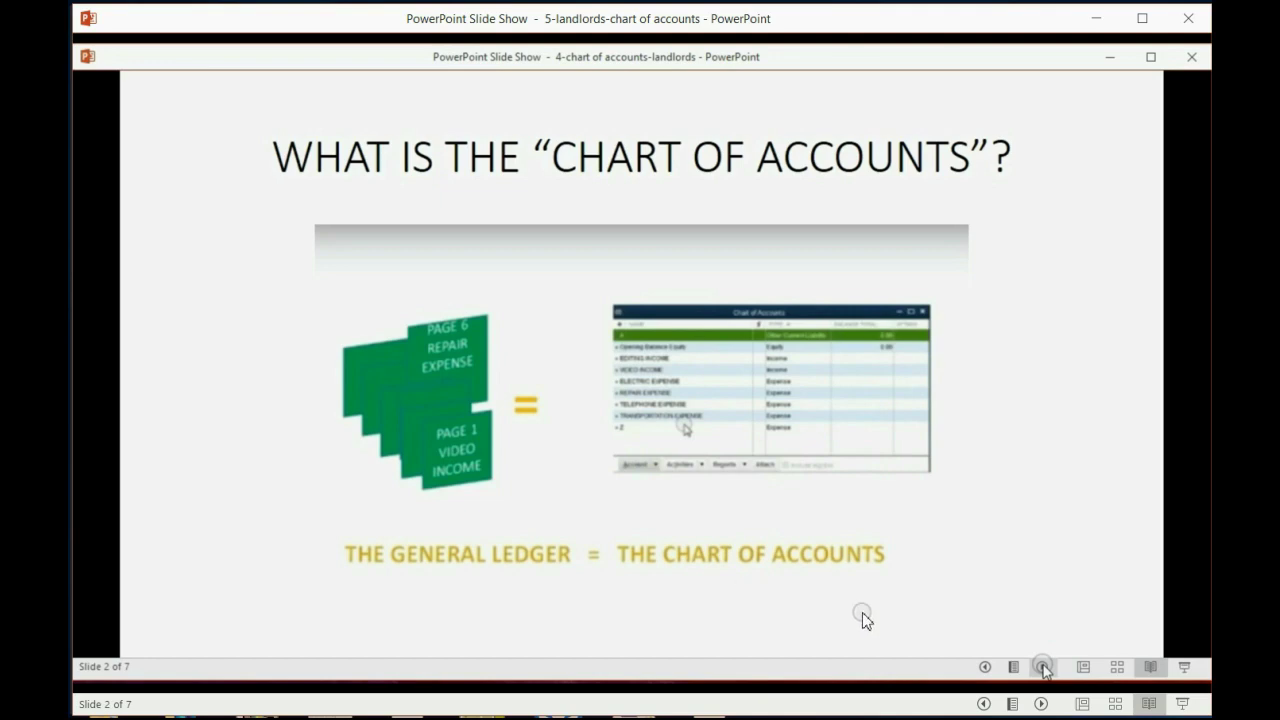
Advance the slide show toward the 'Delete an Account' slide, then switch to QuickBooks
click(1043, 705)
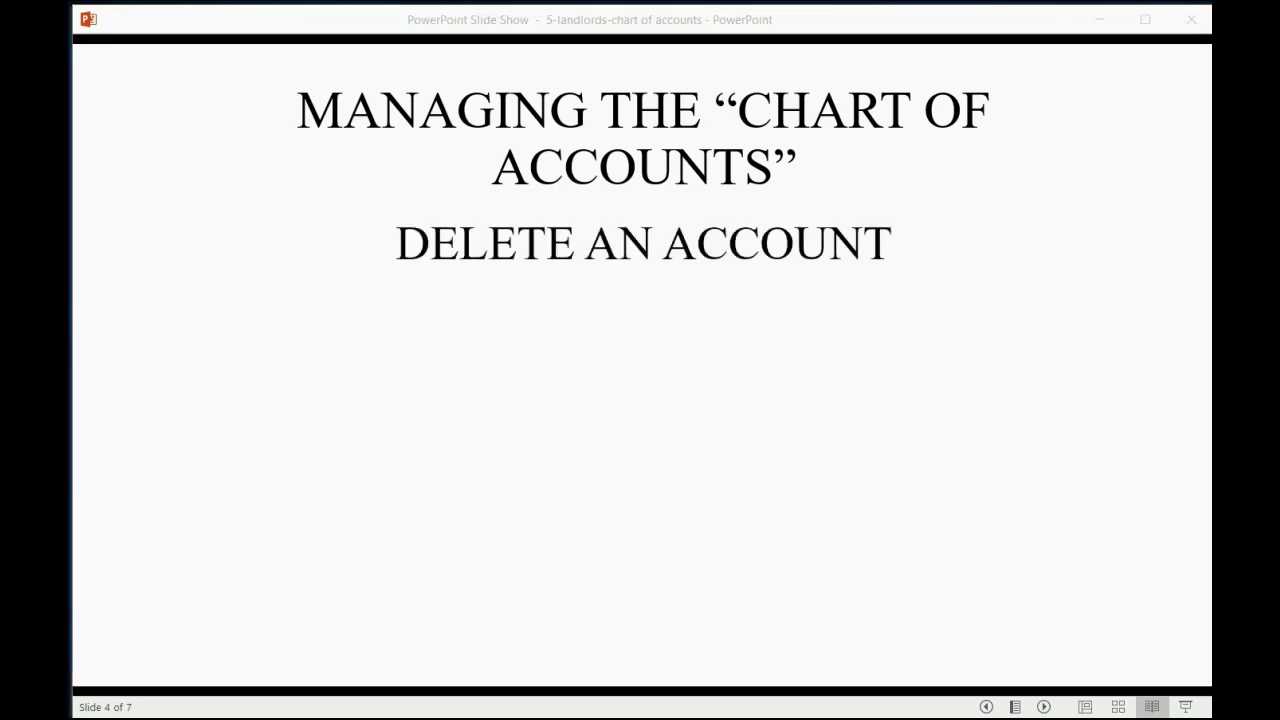
key(alt+Tab)
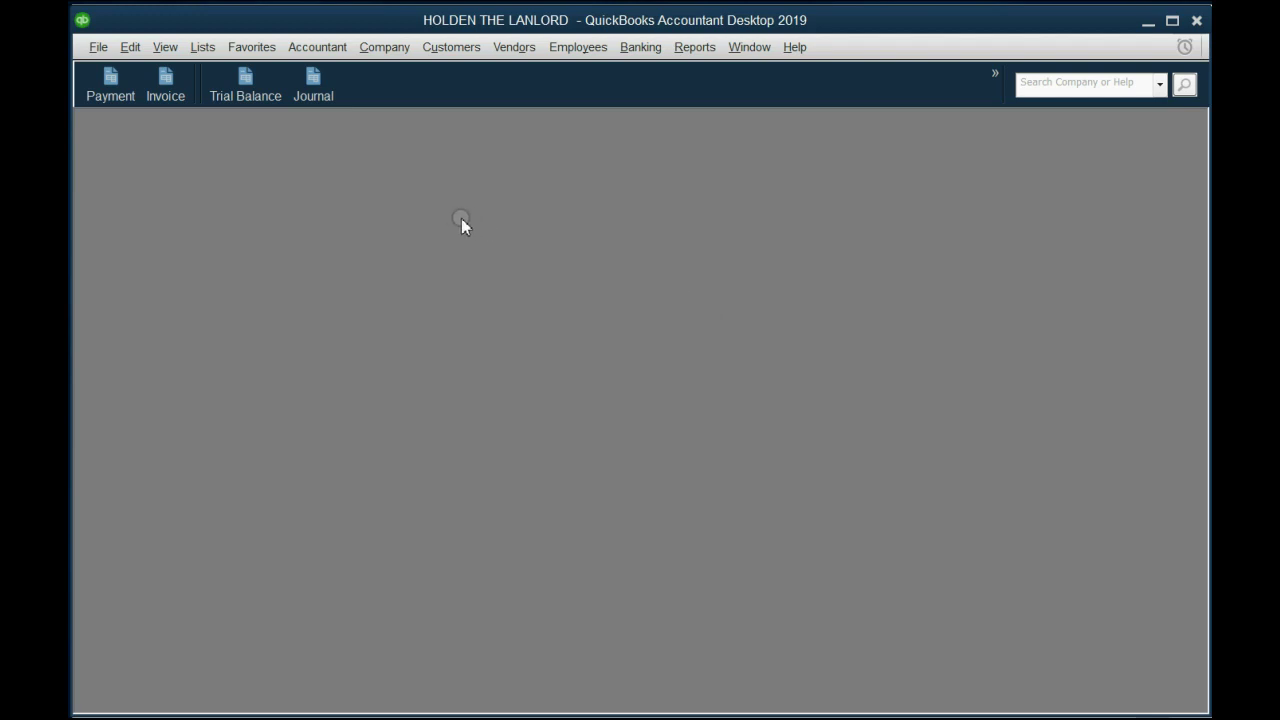
Open the Chart of Accounts from the Lists menu and enlarge its window
click(217, 65)
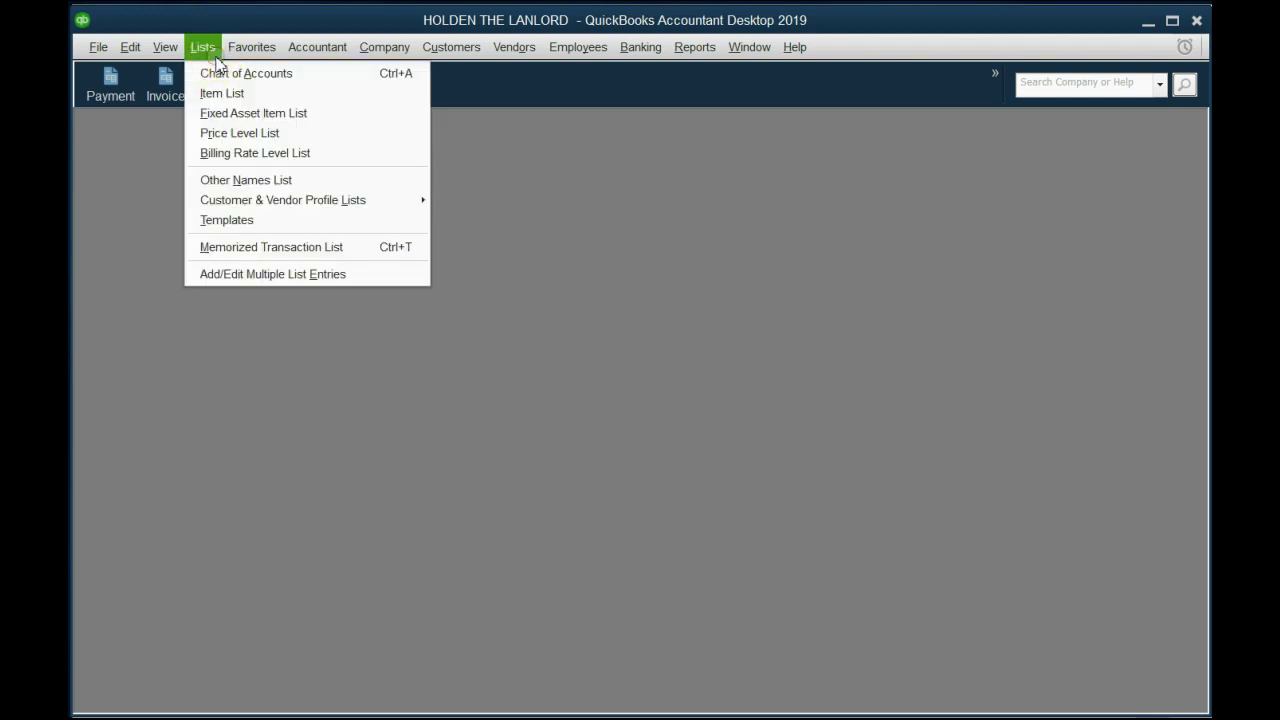
click(228, 75)
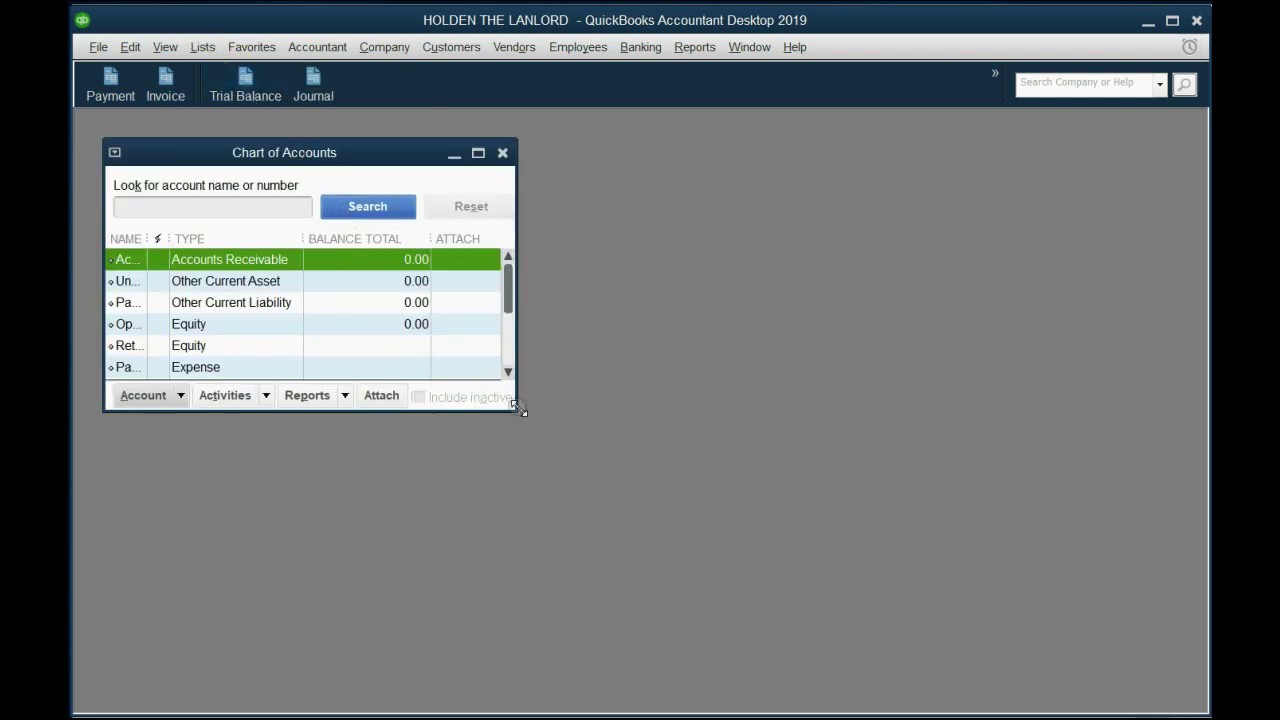
drag(516, 410, 832, 528)
Step up and down through the account rows, ending on Accounts Receivable
key(Down)
key(Down)
key(Down)
key(Down)
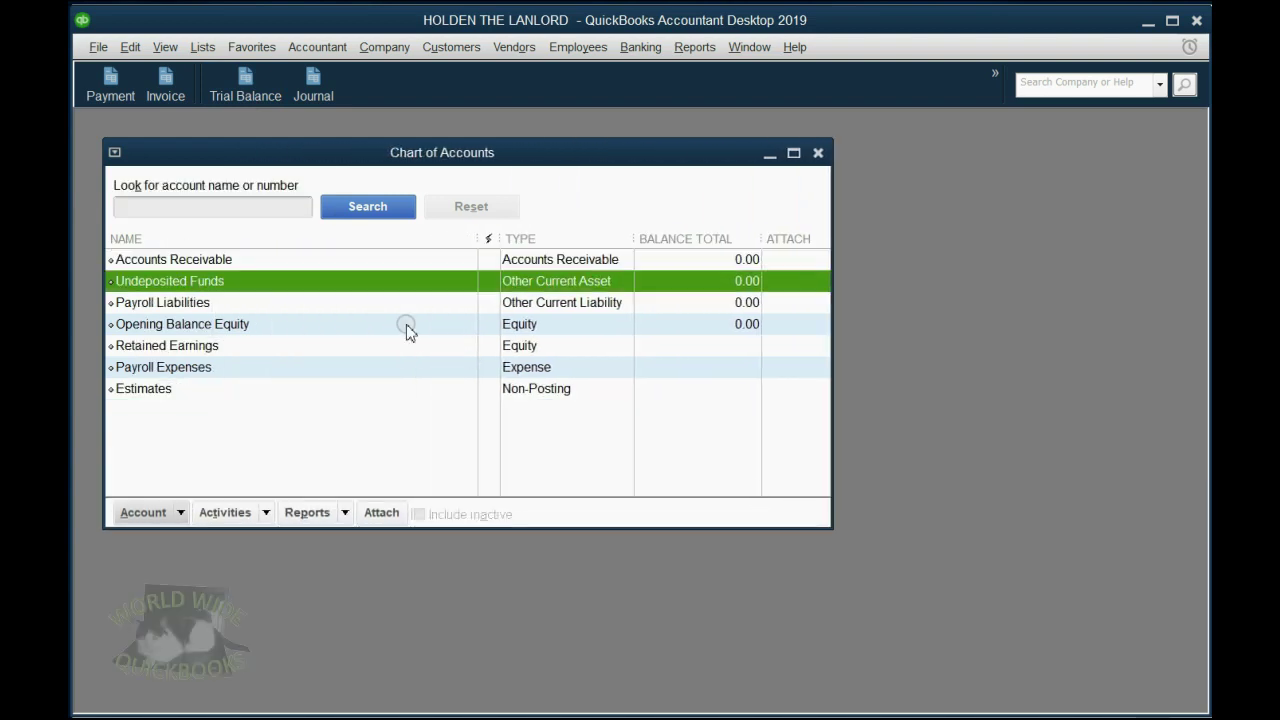
key(Down)
key(Down)
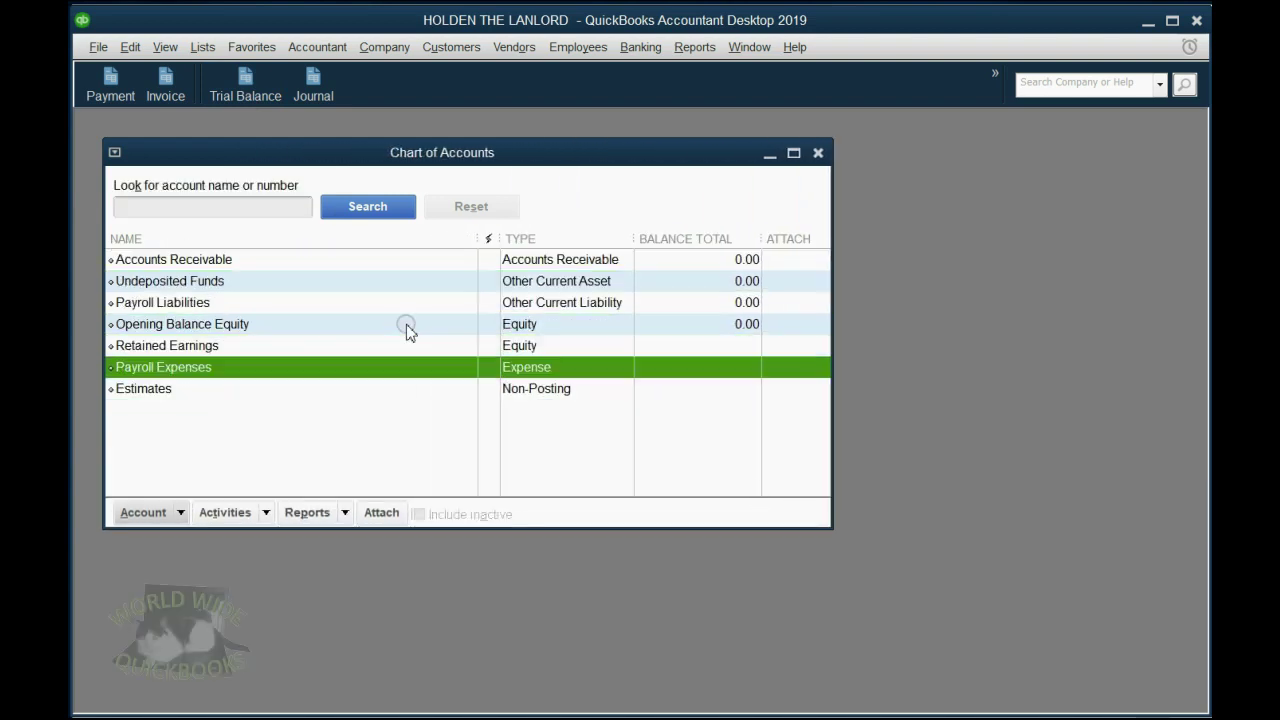
key(Up)
key(Up)
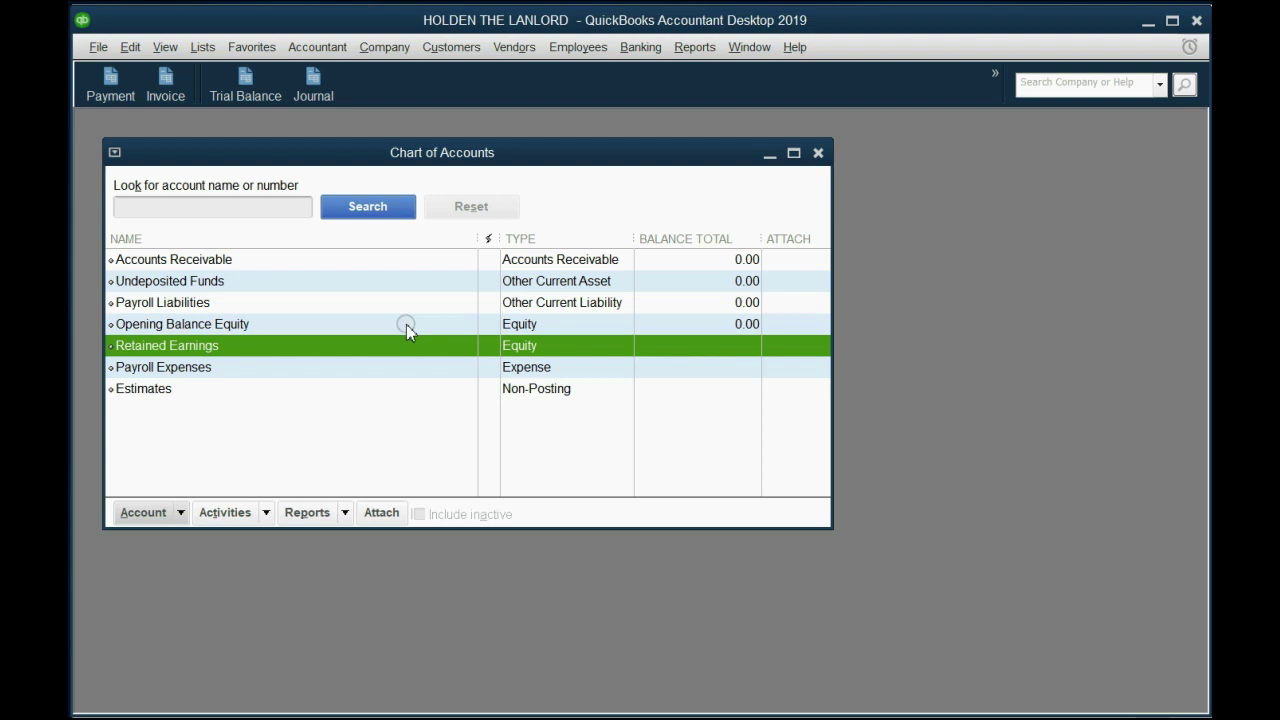
key(Up)
key(Up)
key(Up)
key(Up)
key(Down)
key(Down)
key(Down)
key(Down)
key(Up)
key(Up)
key(Up)
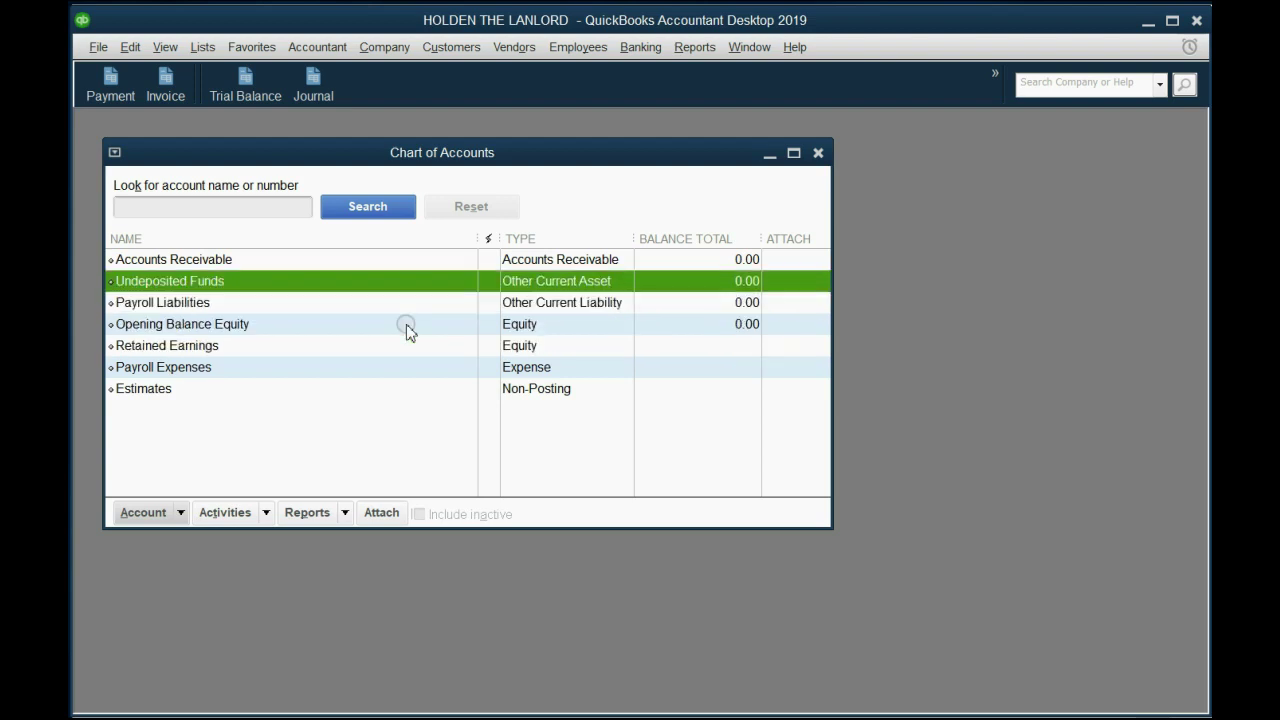
key(Up)
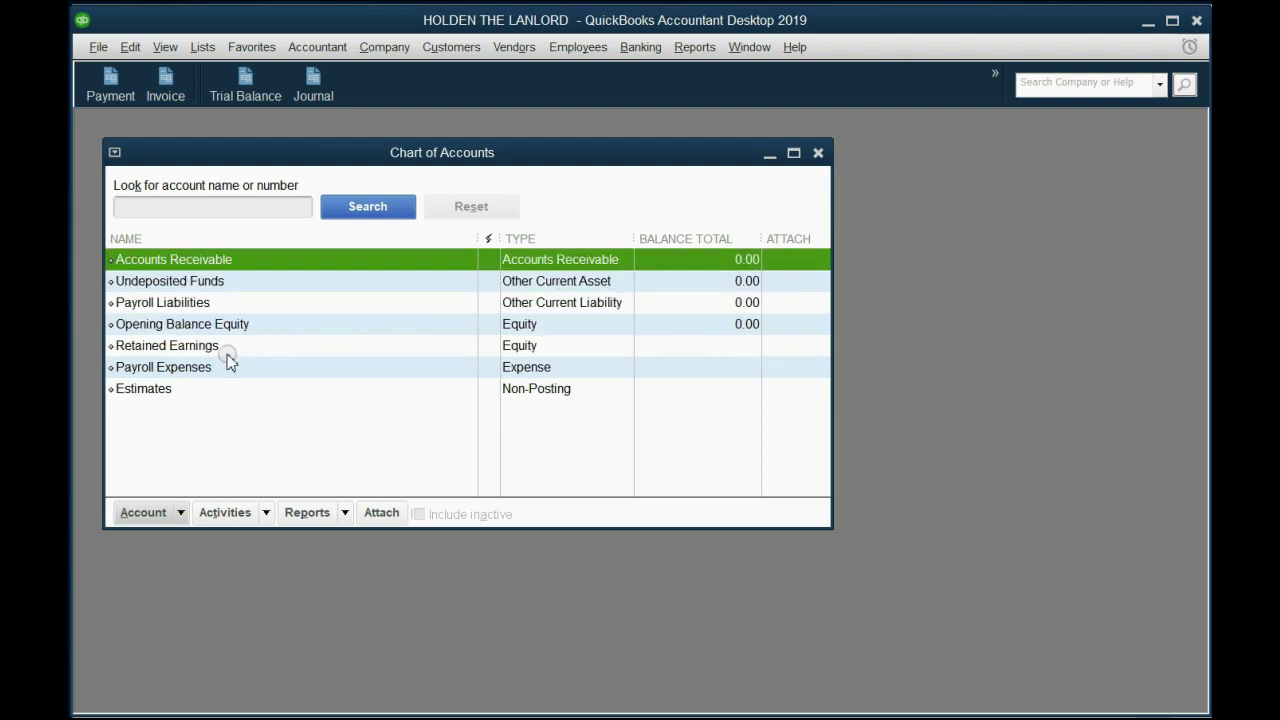
Select each account in turn, Undeposited Funds through Estimates, then return to Accounts Receivable
click(213, 259)
click(210, 281)
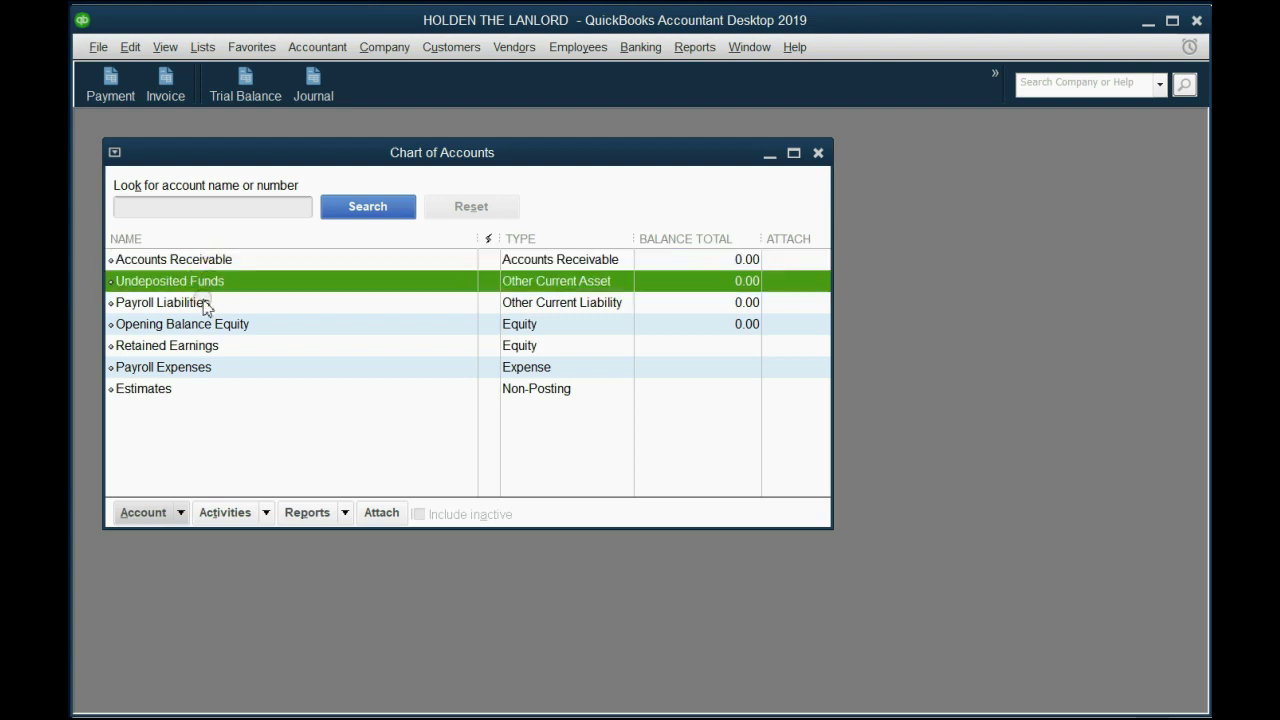
click(205, 302)
click(208, 326)
click(205, 346)
click(200, 368)
click(194, 392)
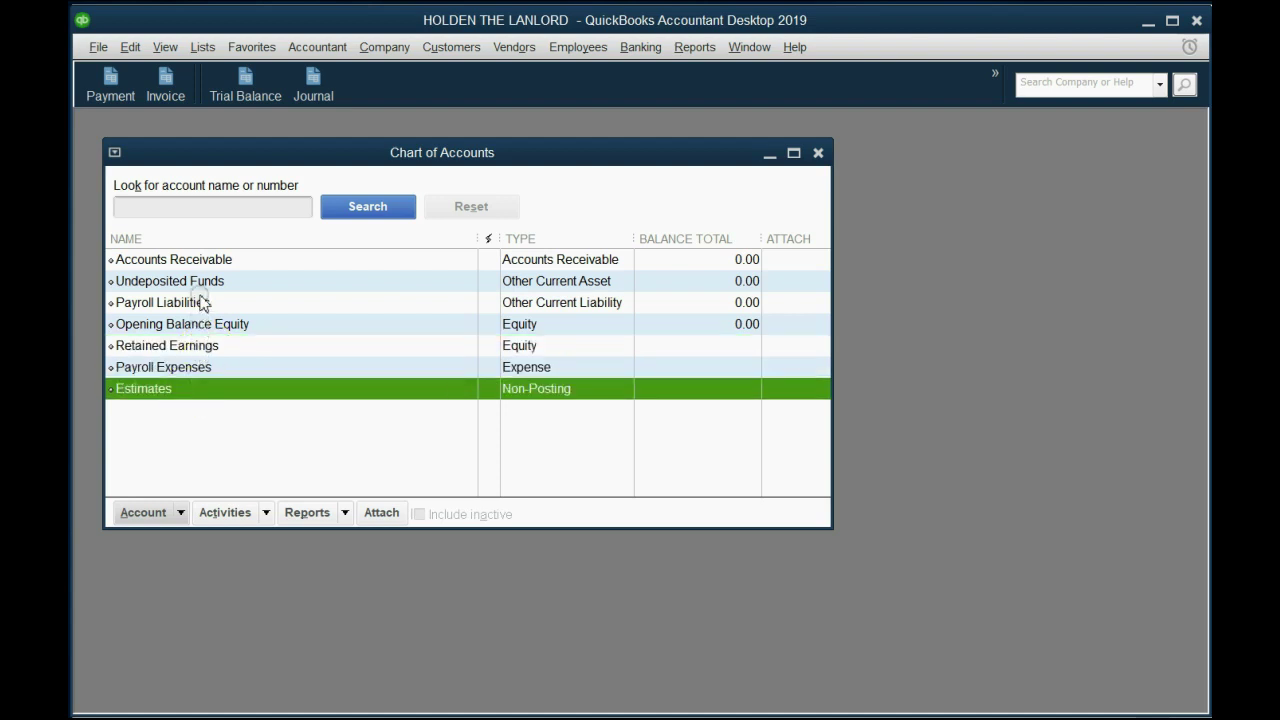
click(212, 262)
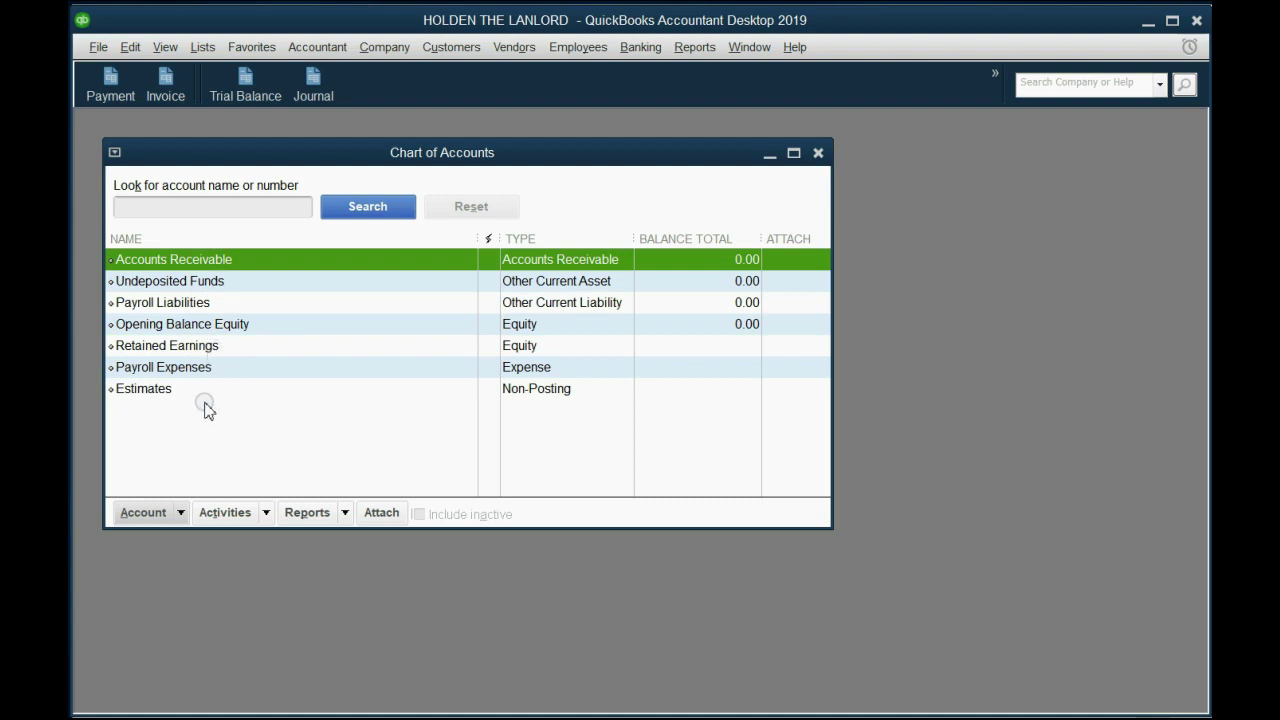
click(185, 260)
Delete Accounts Receivable, then return to PowerPoint and reveal 'Make an Account Inactive'
click(181, 513)
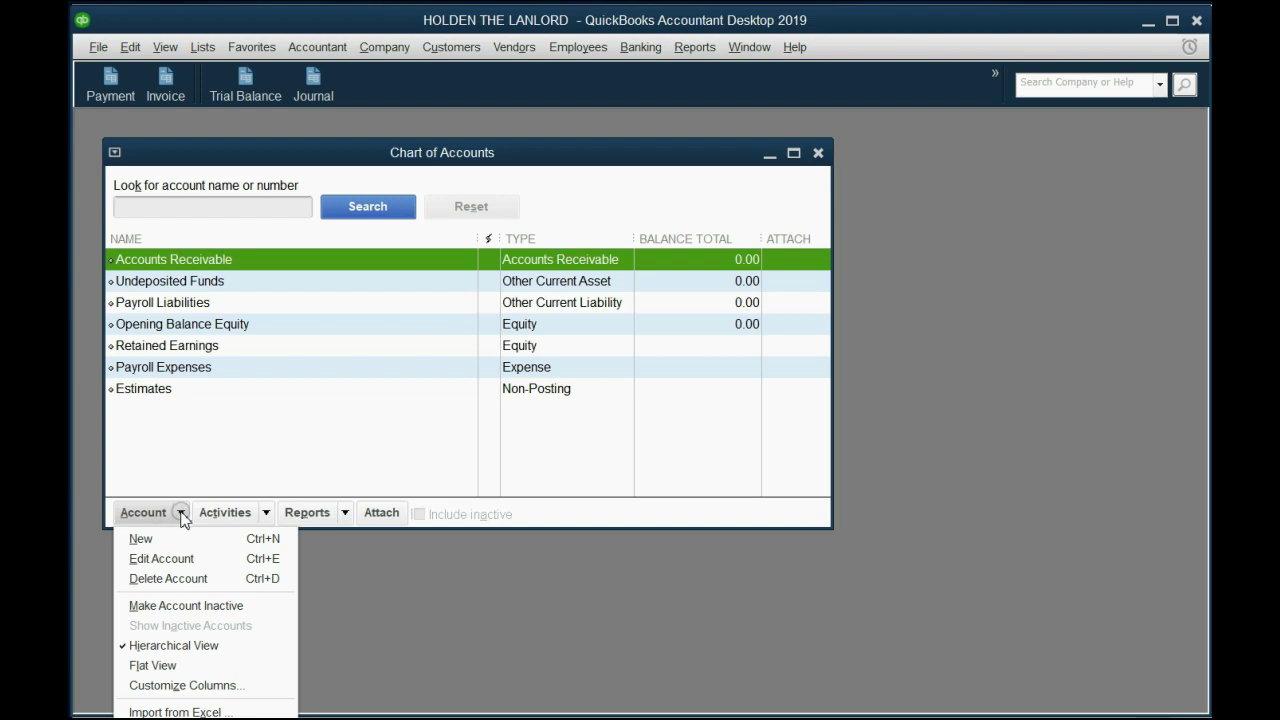
click(195, 579)
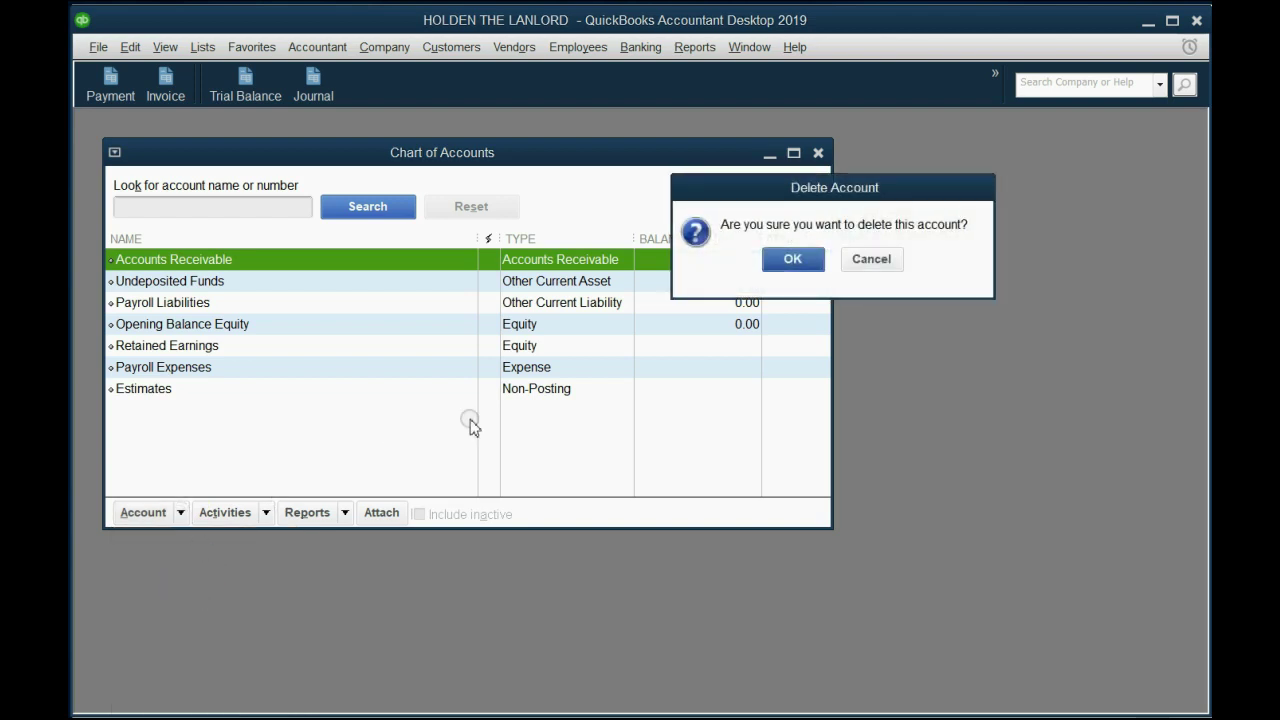
click(784, 263)
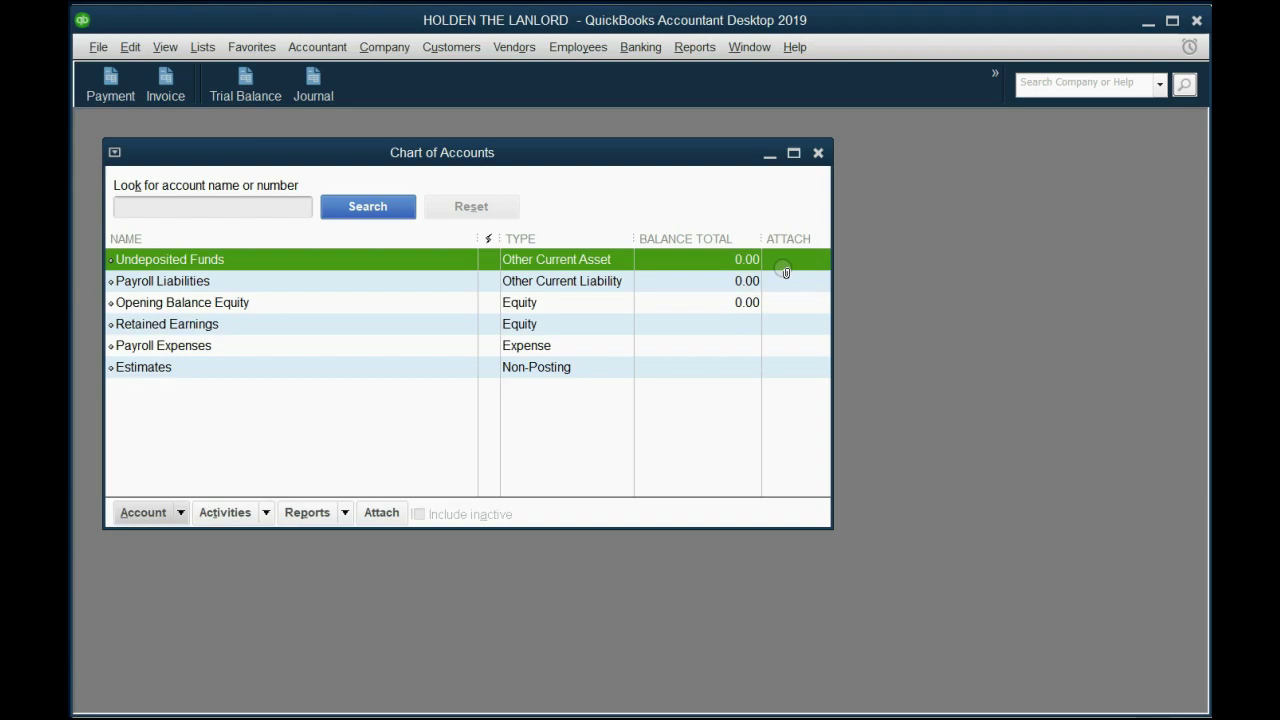
key(alt+Tab)
key(Right)
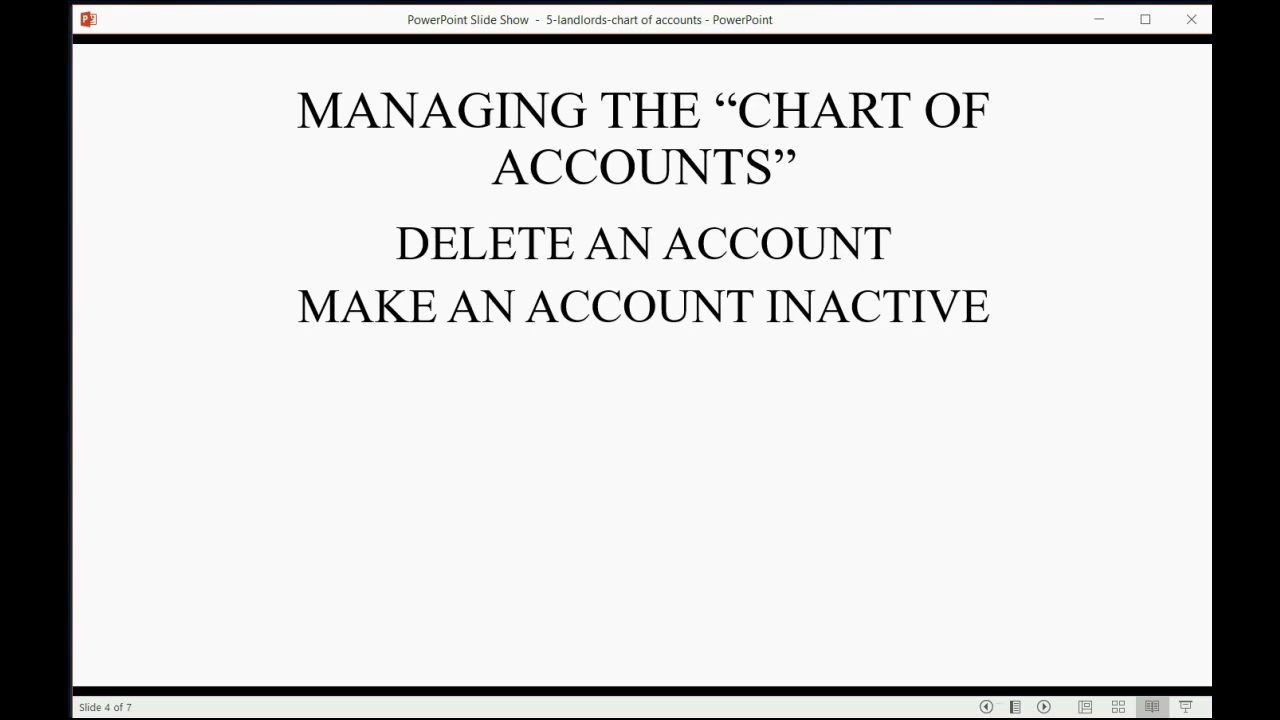
Return to QuickBooks and focus the Chart of Accounts, now showing six accounts
key(alt+Tab)
click(480, 416)
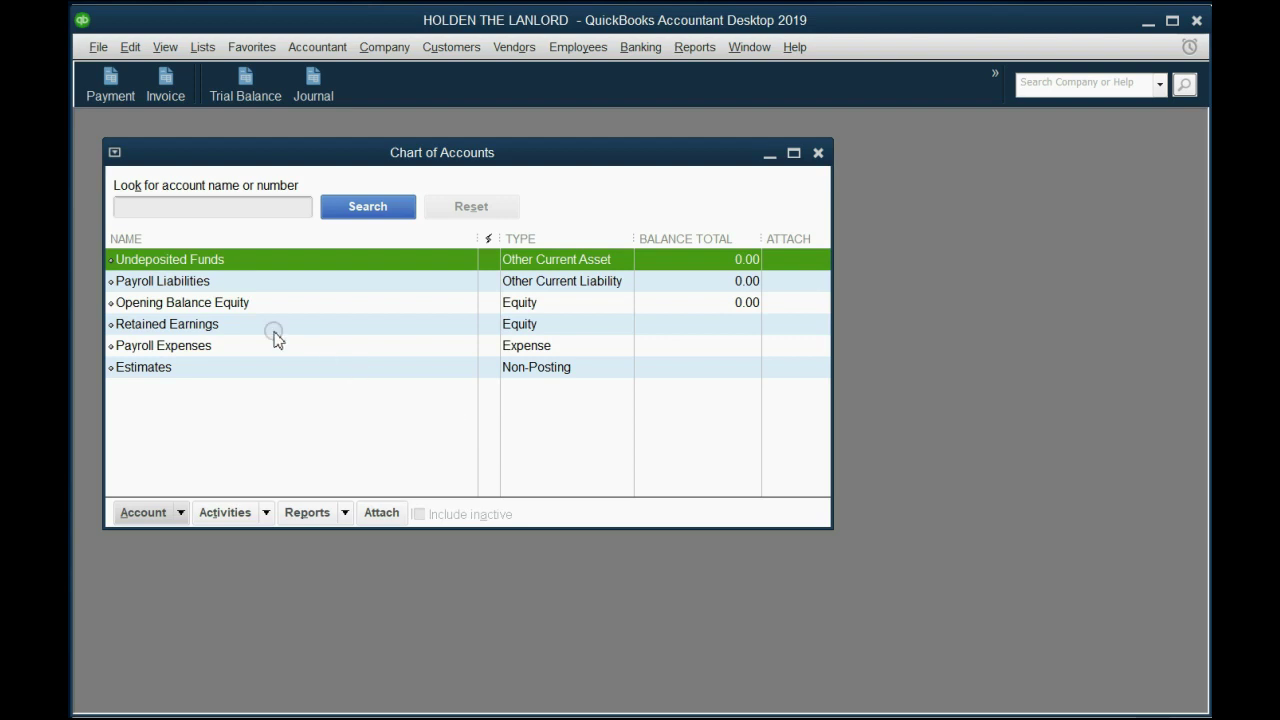
click(188, 282)
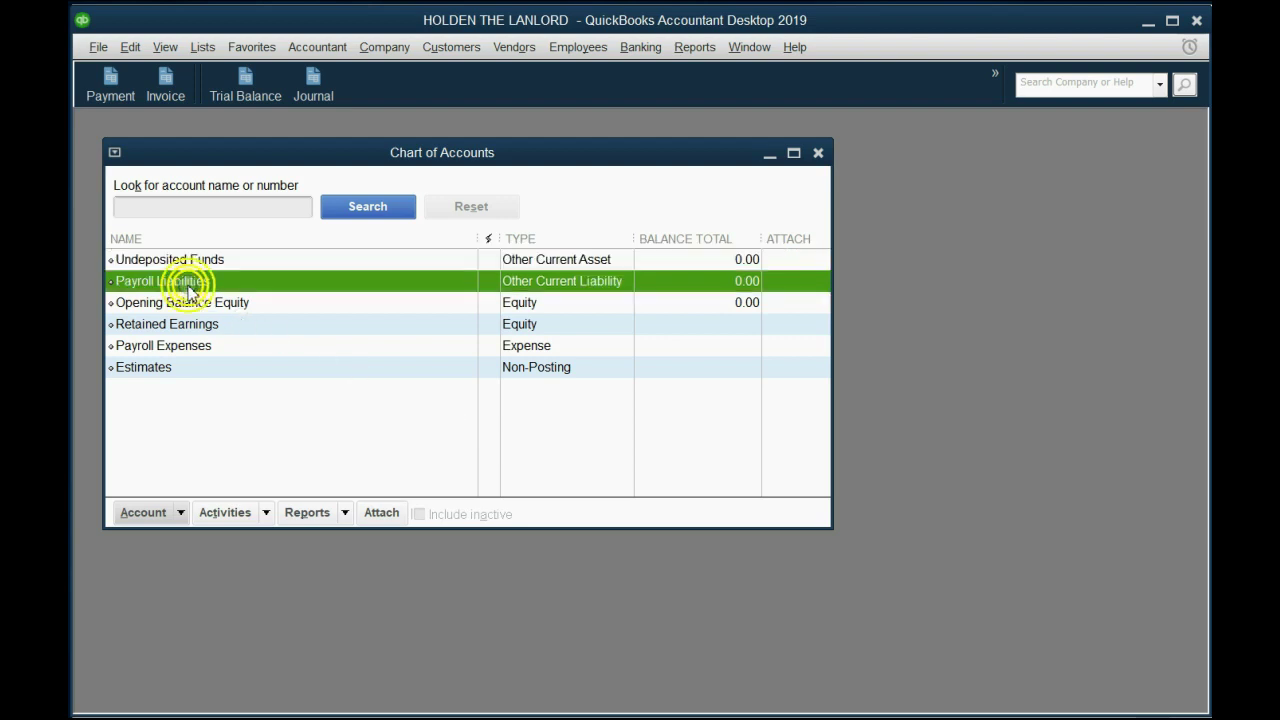
click(194, 345)
click(189, 281)
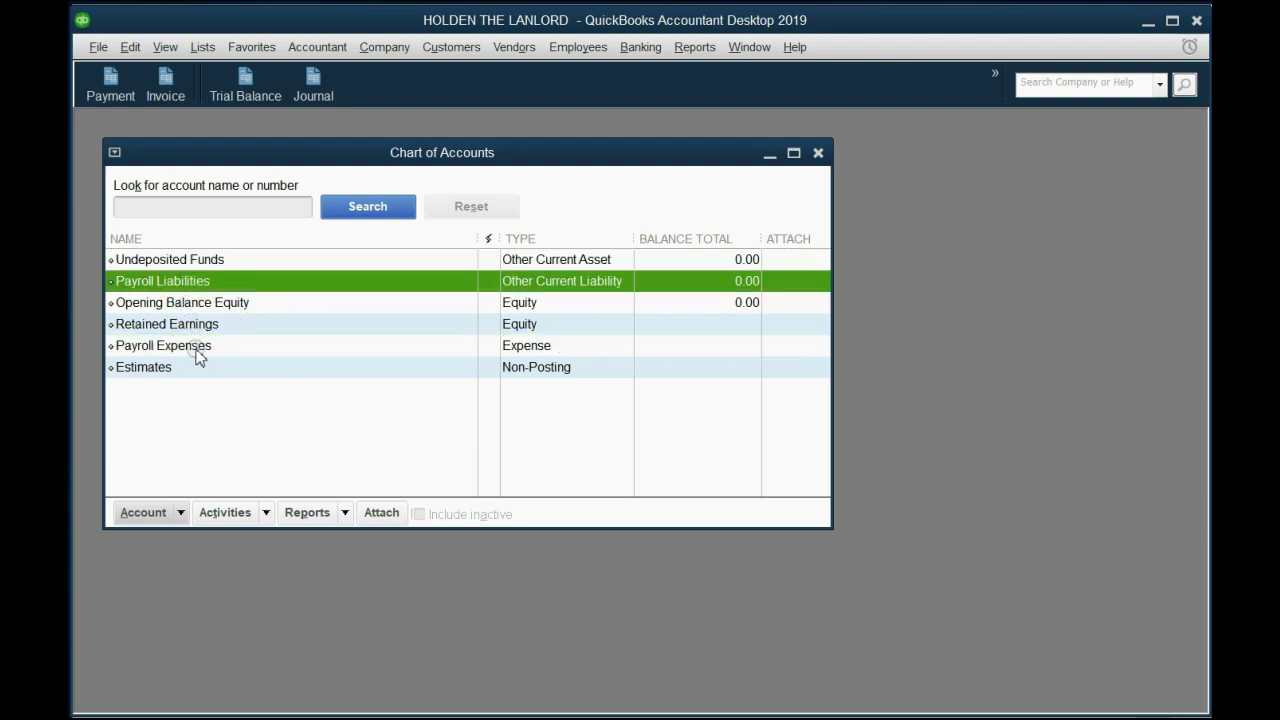
click(197, 350)
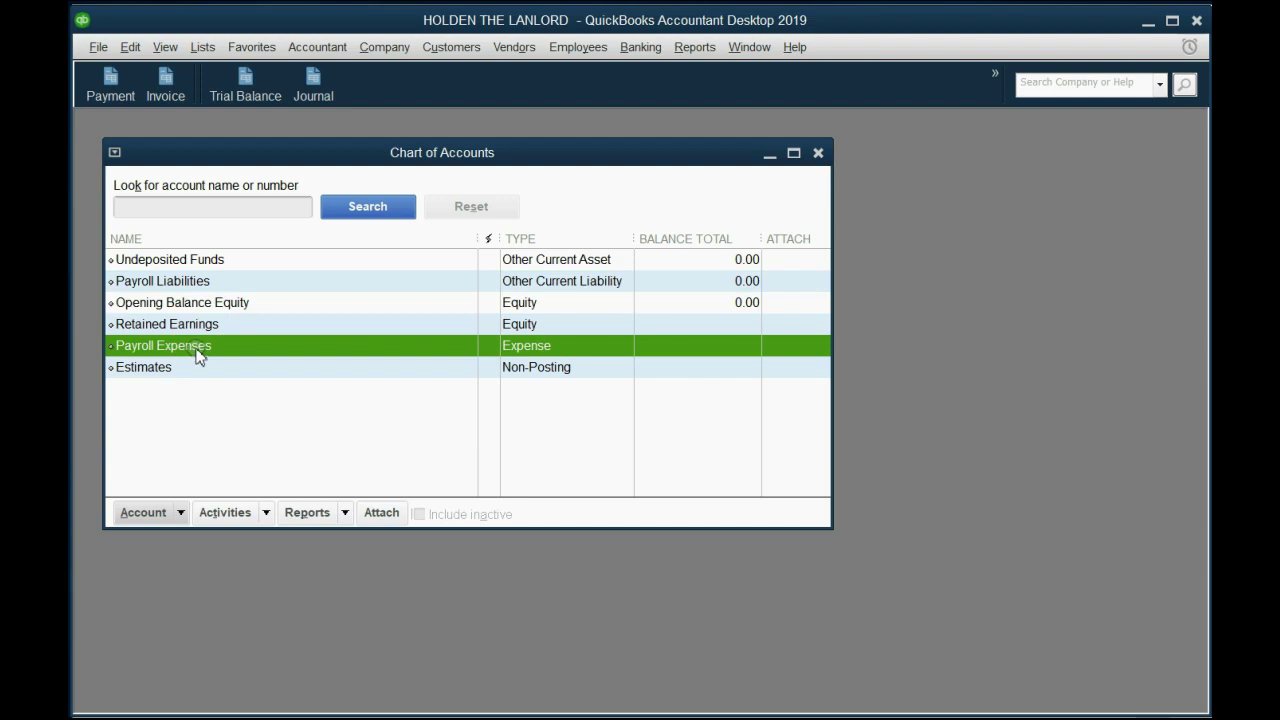
click(176, 283)
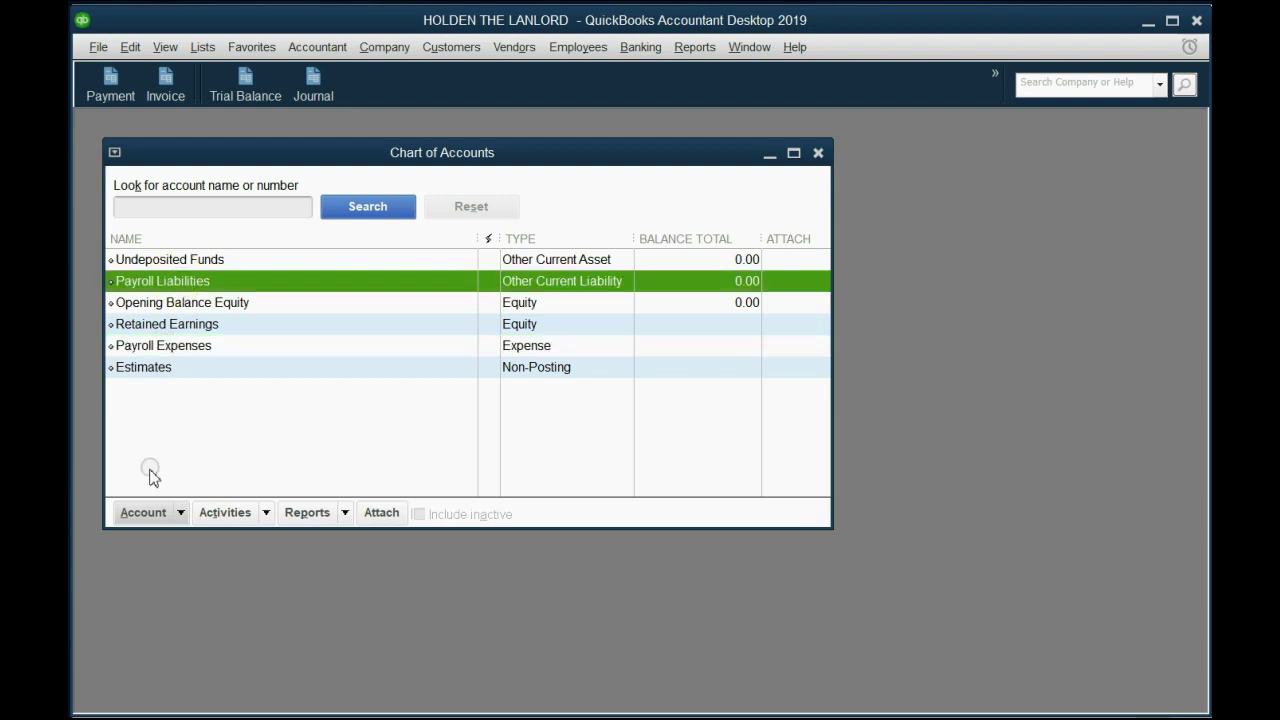
click(163, 511)
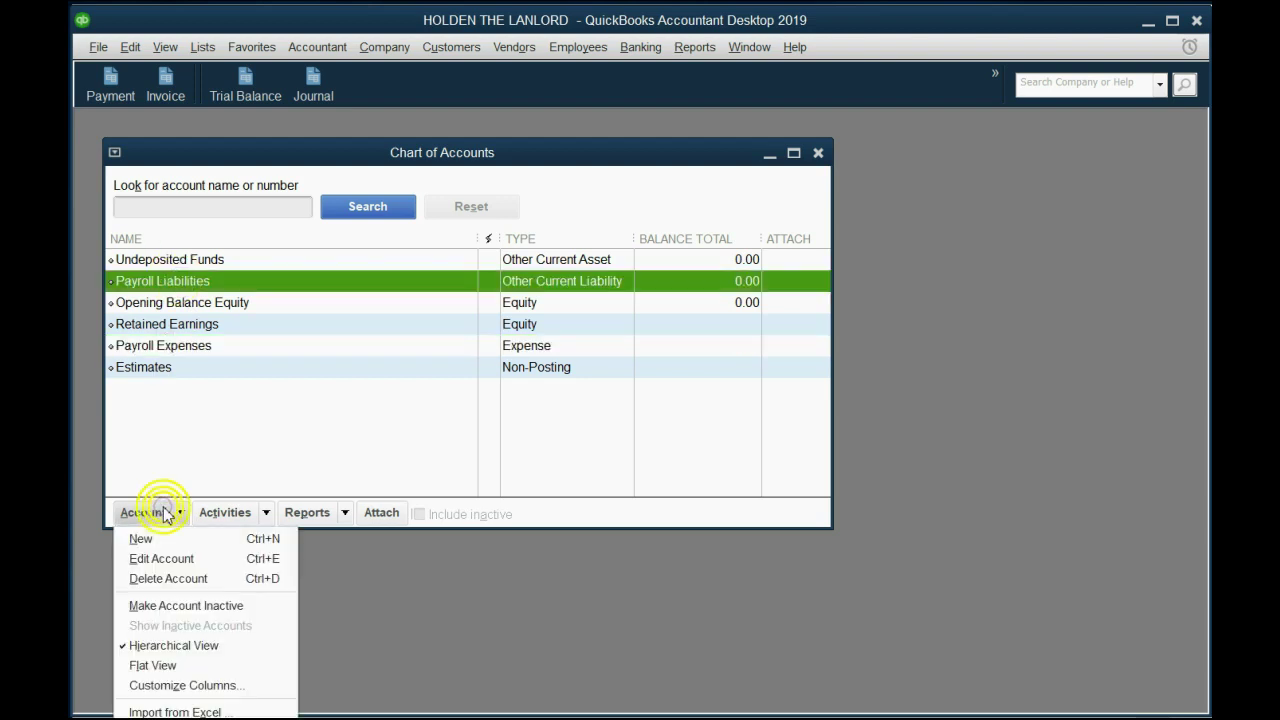
click(181, 577)
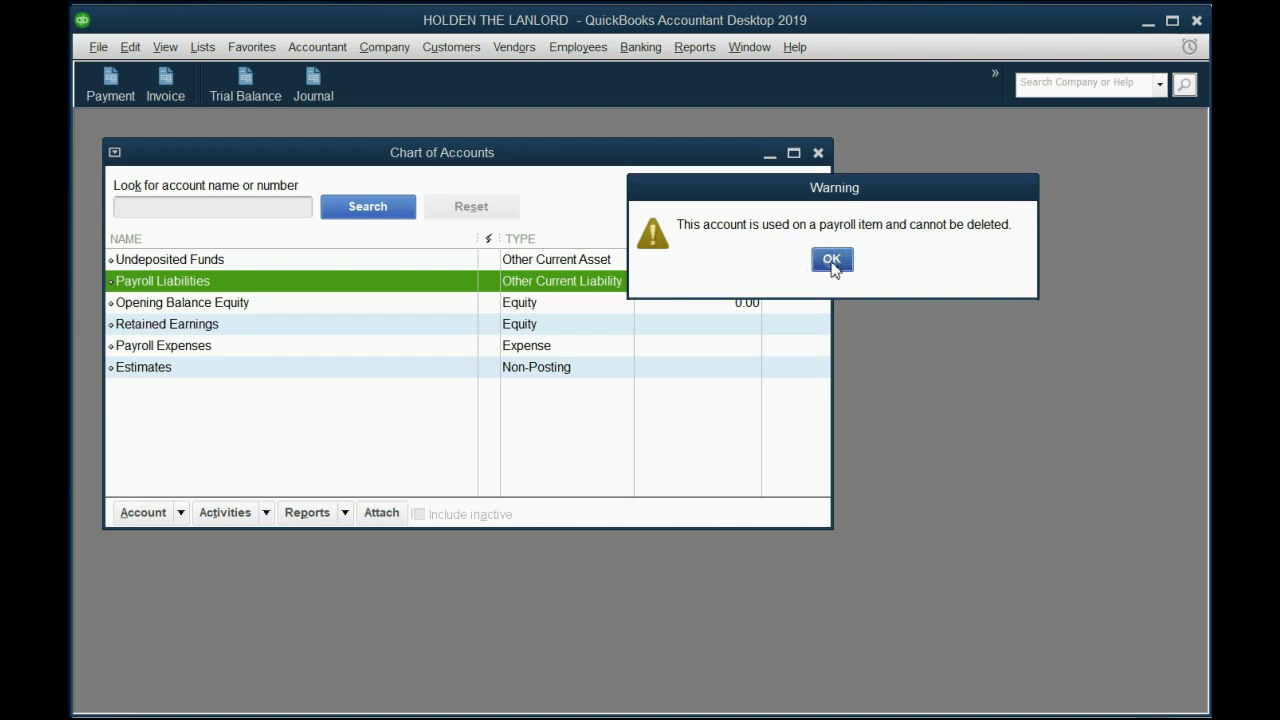
click(832, 262)
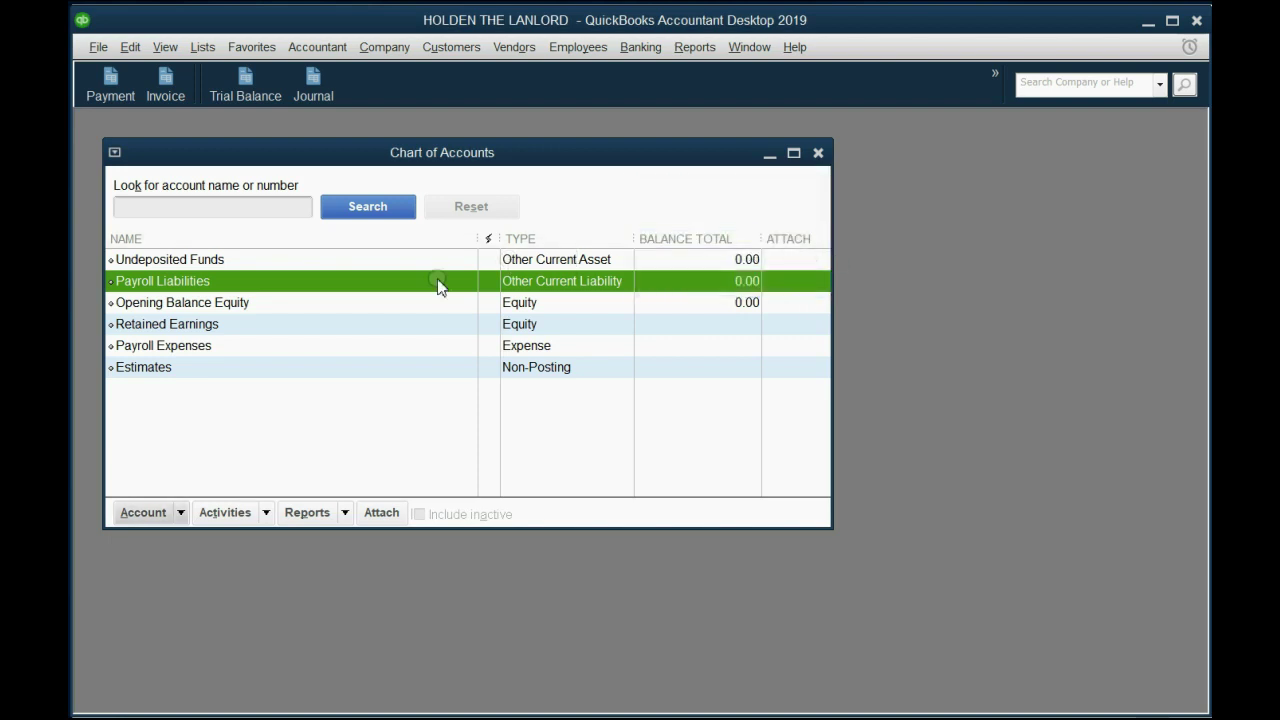
click(232, 345)
click(181, 500)
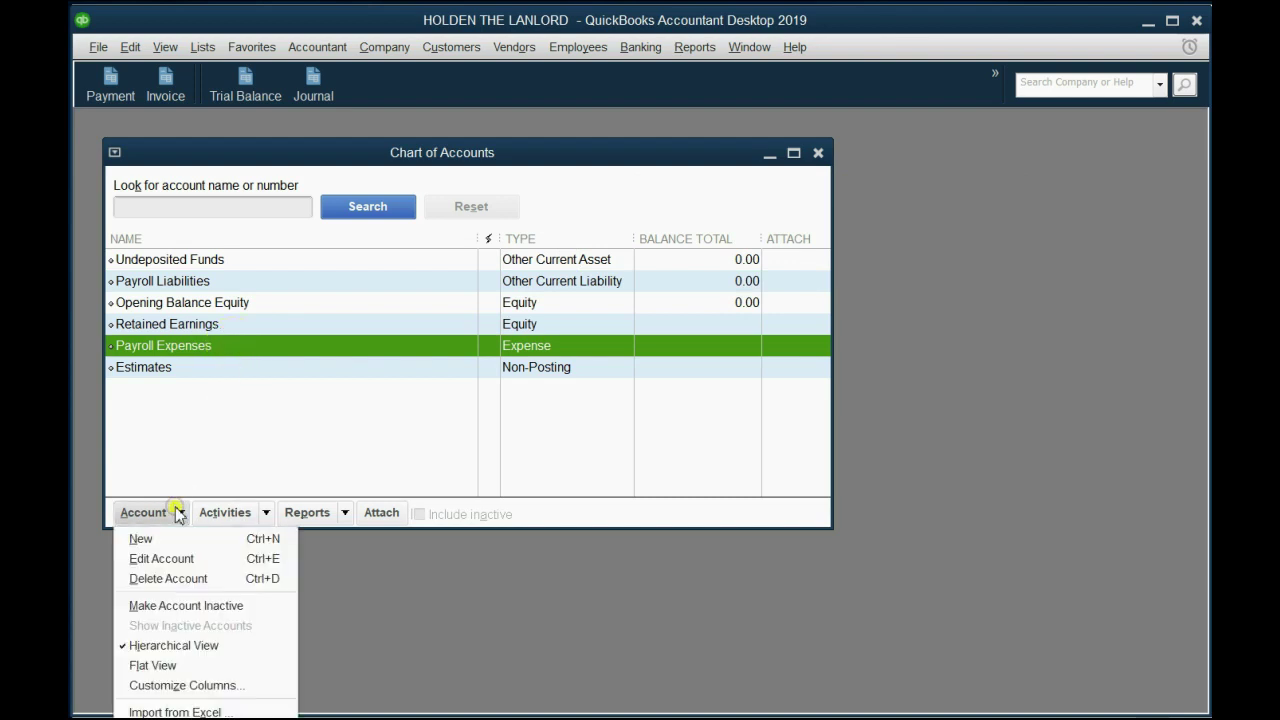
click(188, 580)
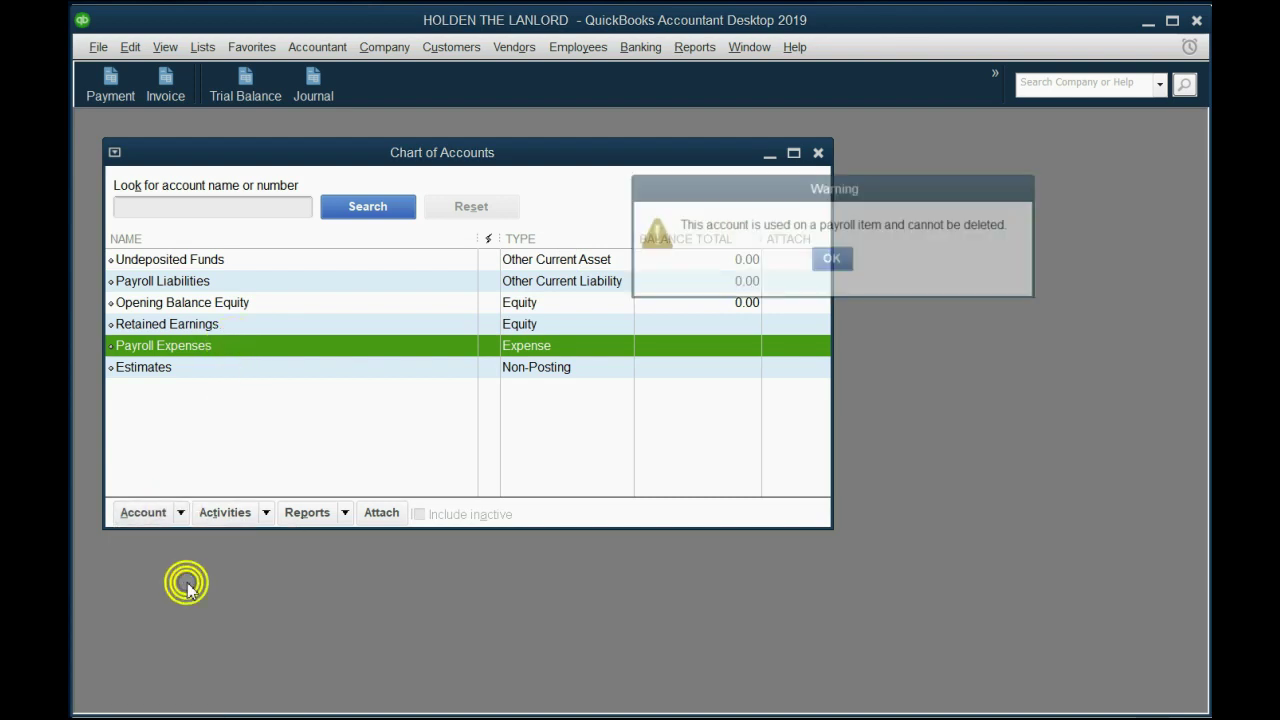
click(838, 260)
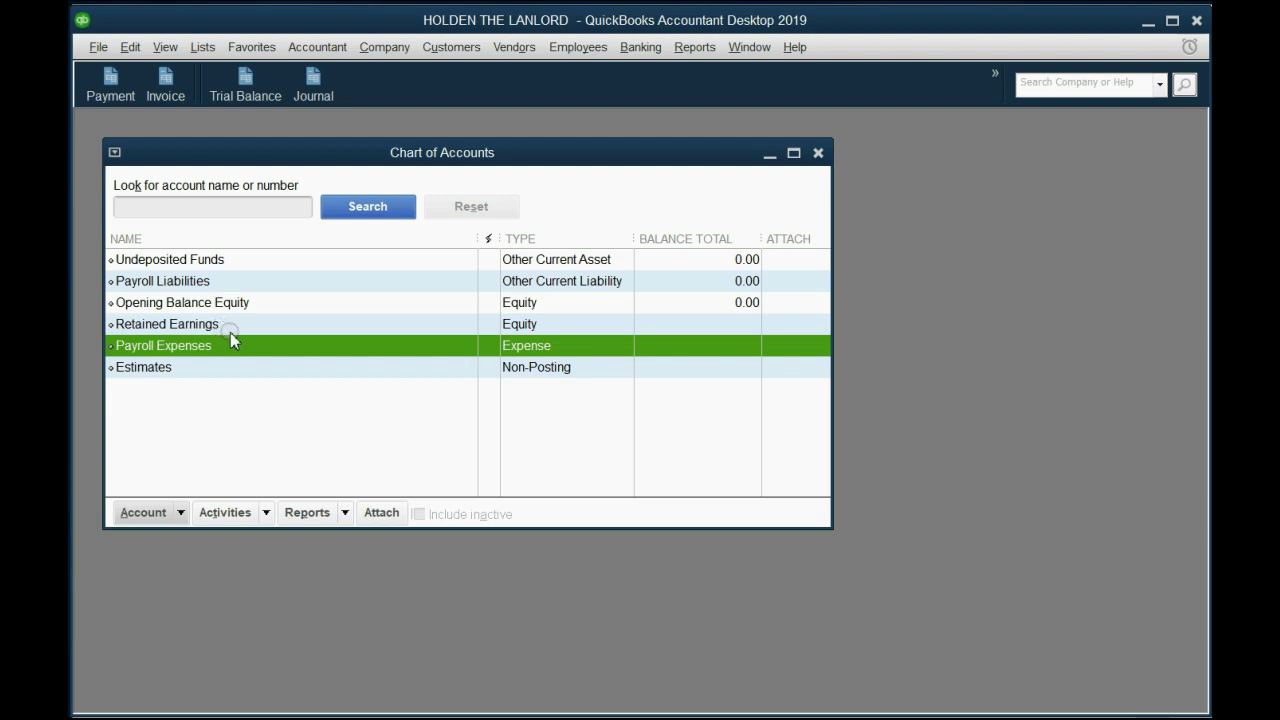
Make the Payroll Liabilities account inactive
click(174, 283)
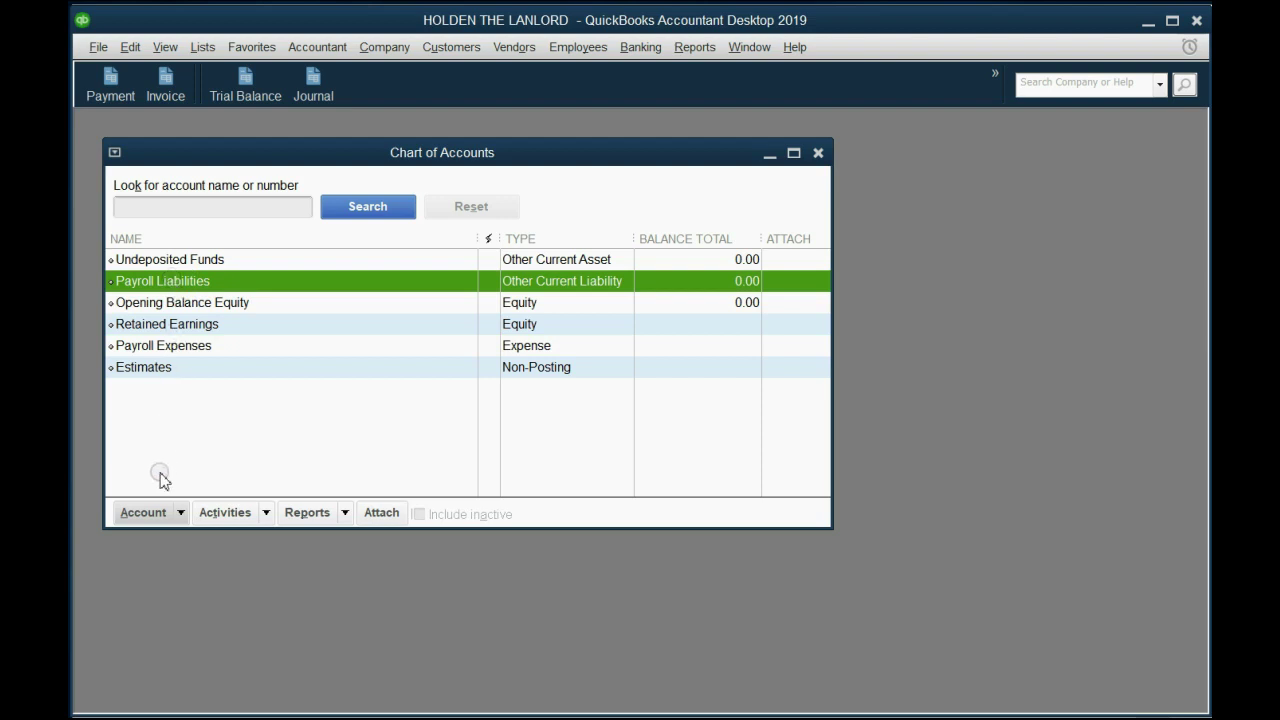
click(164, 513)
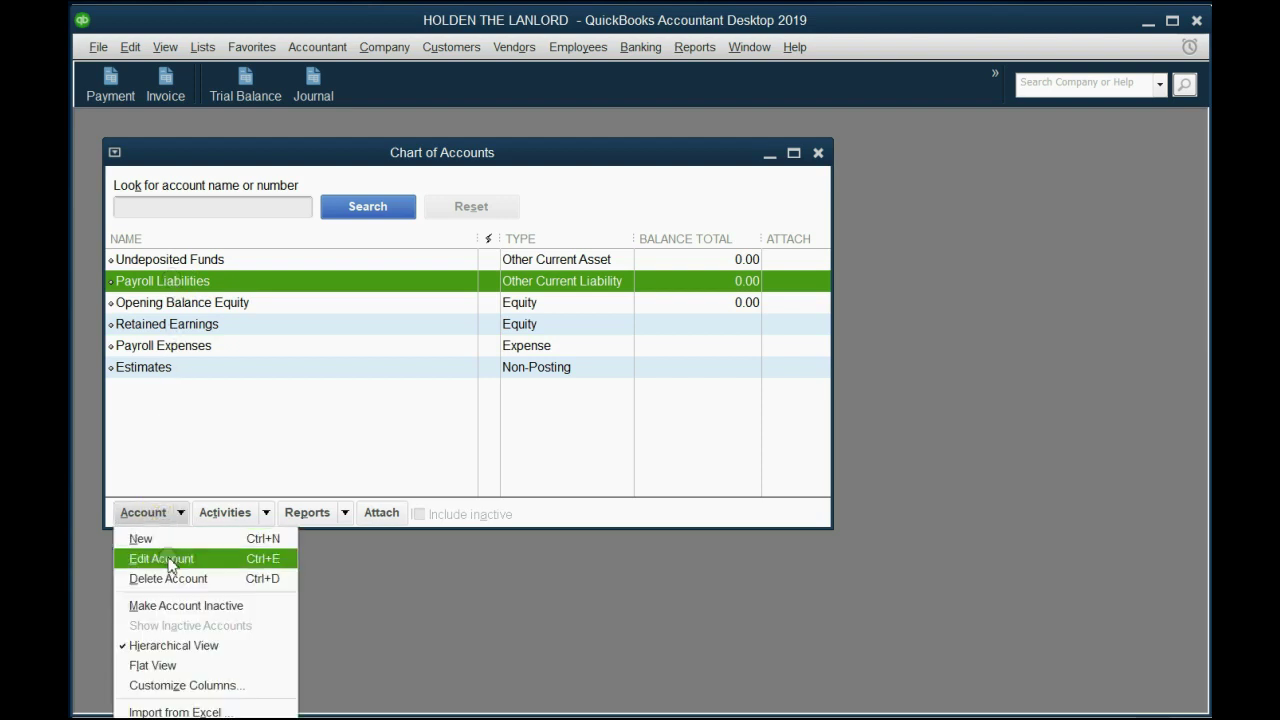
click(192, 606)
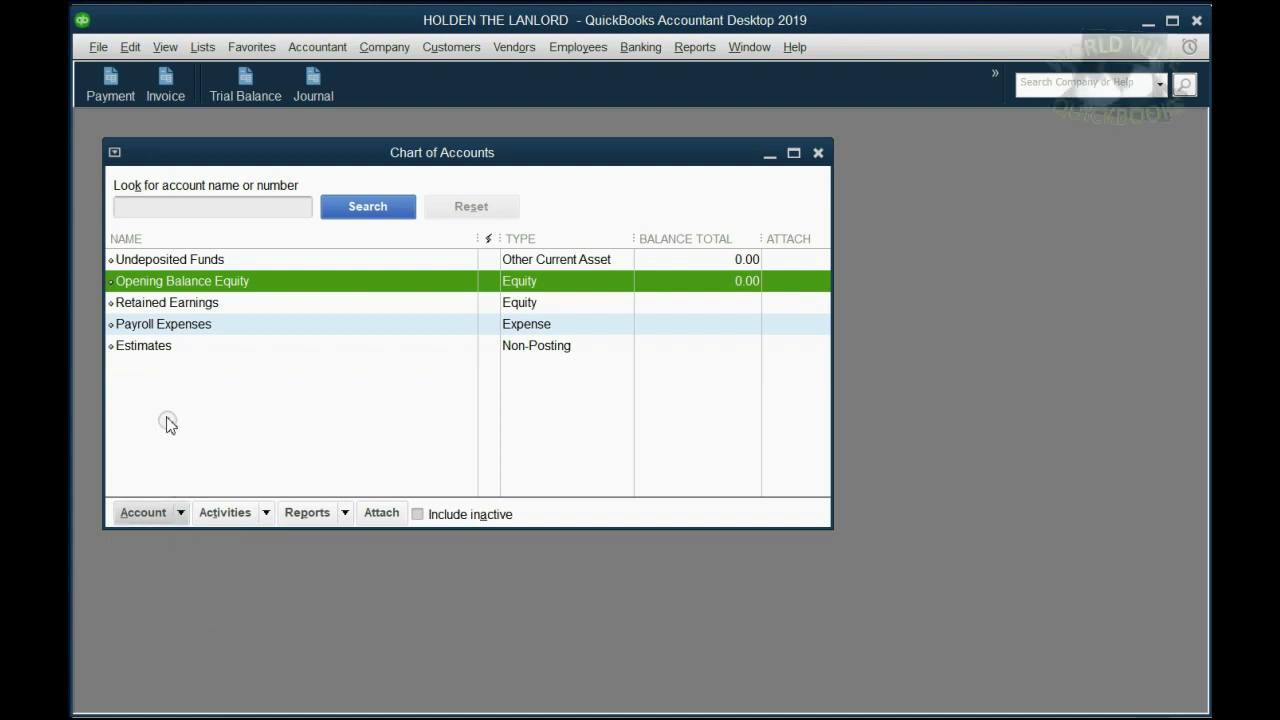
Make Payroll Expenses inactive and include inactive accounts in the list
click(168, 326)
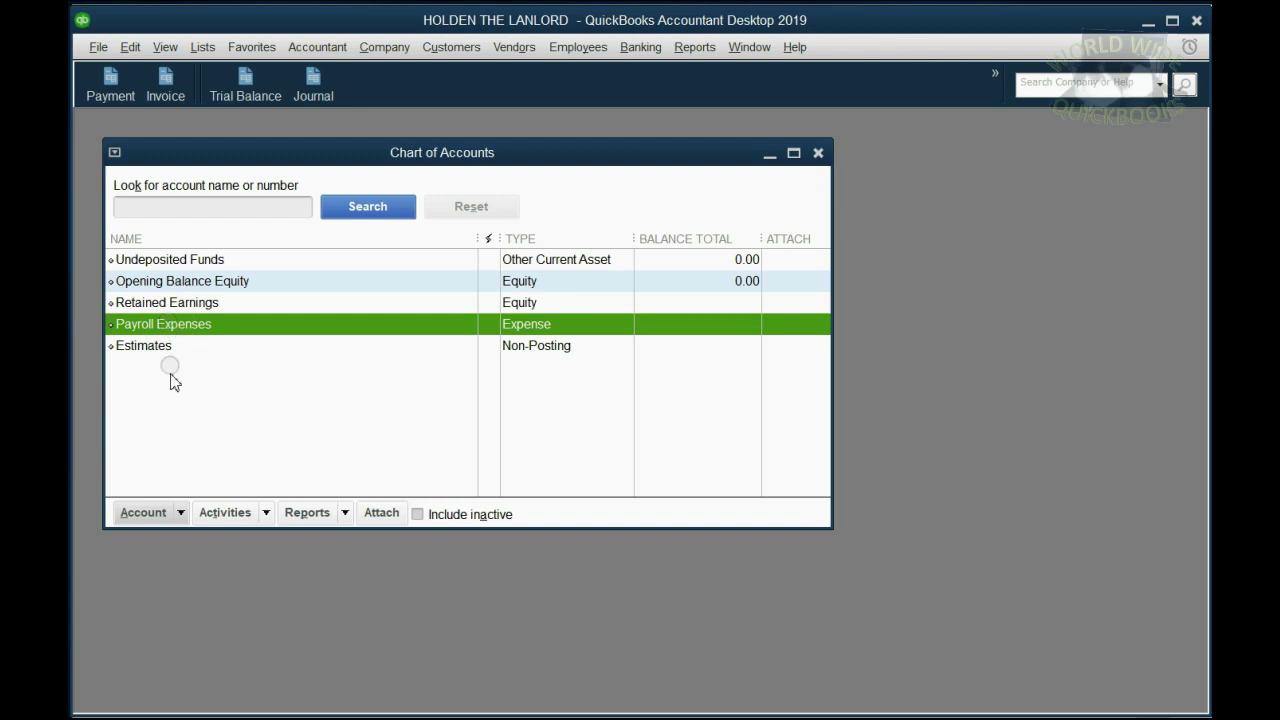
click(166, 516)
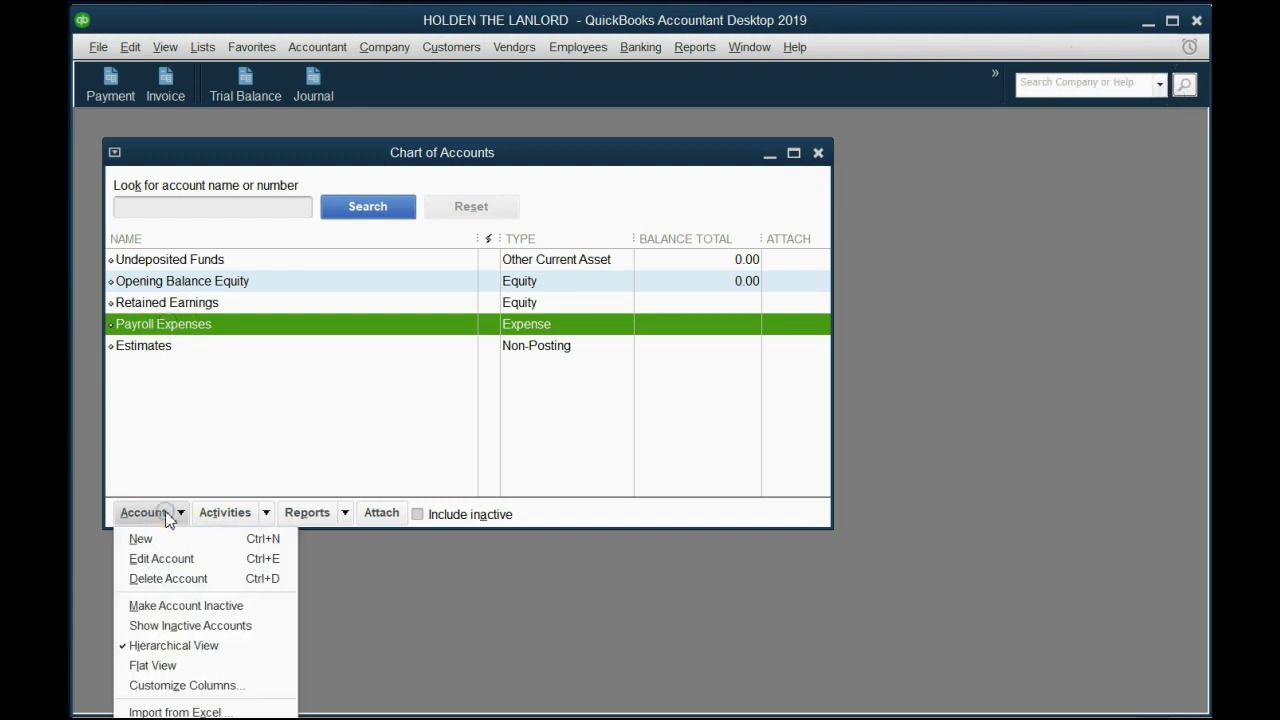
click(185, 605)
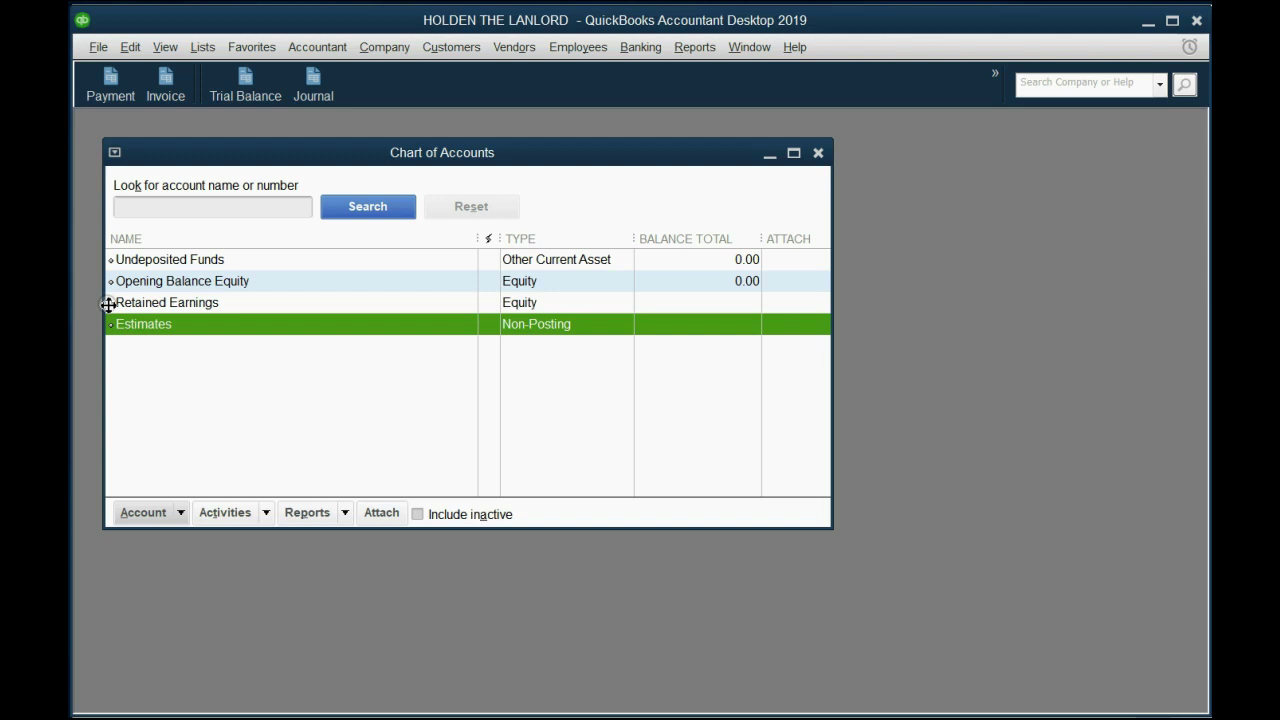
click(418, 515)
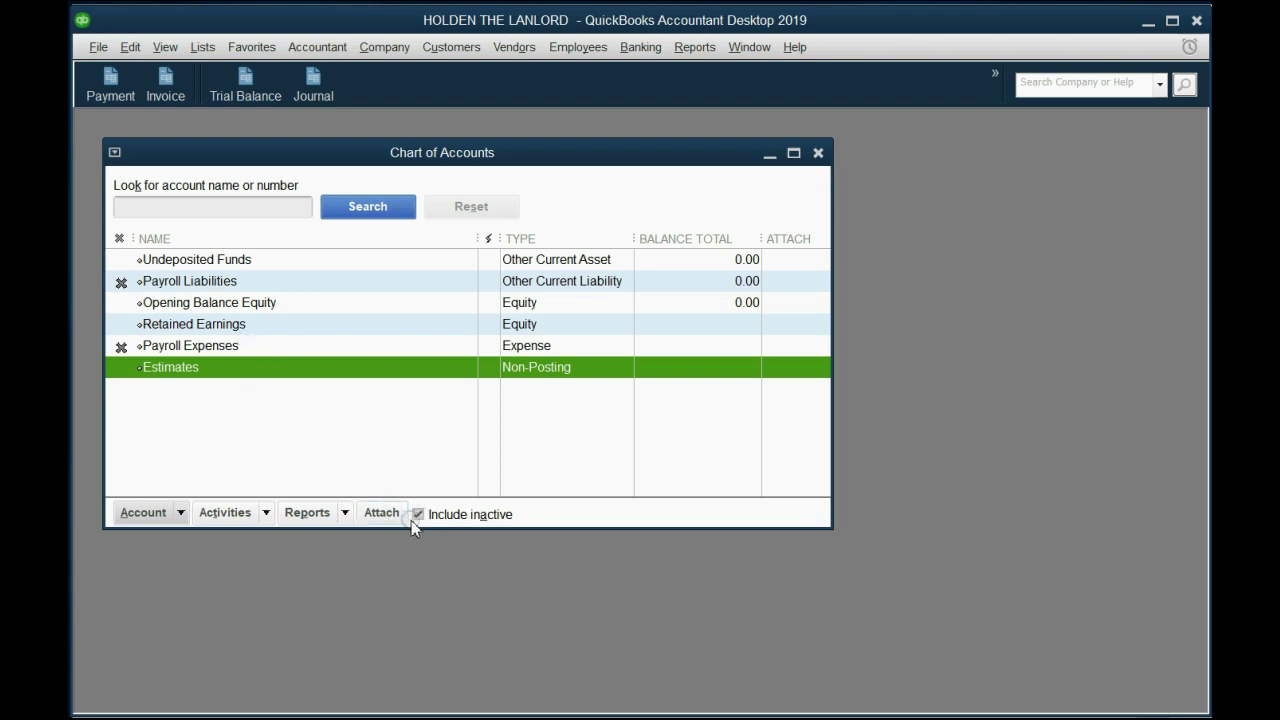
Reactivate the Payroll Expenses account and hide inactive accounts
click(188, 283)
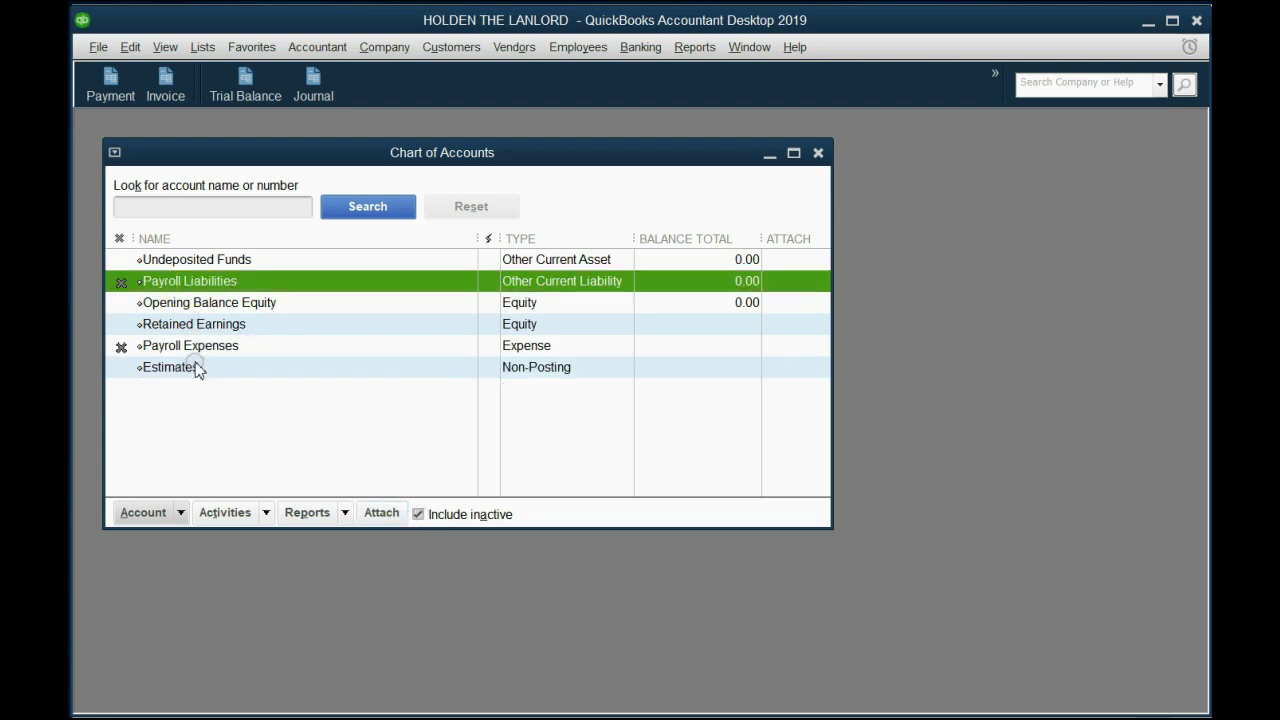
click(195, 350)
click(190, 282)
click(197, 350)
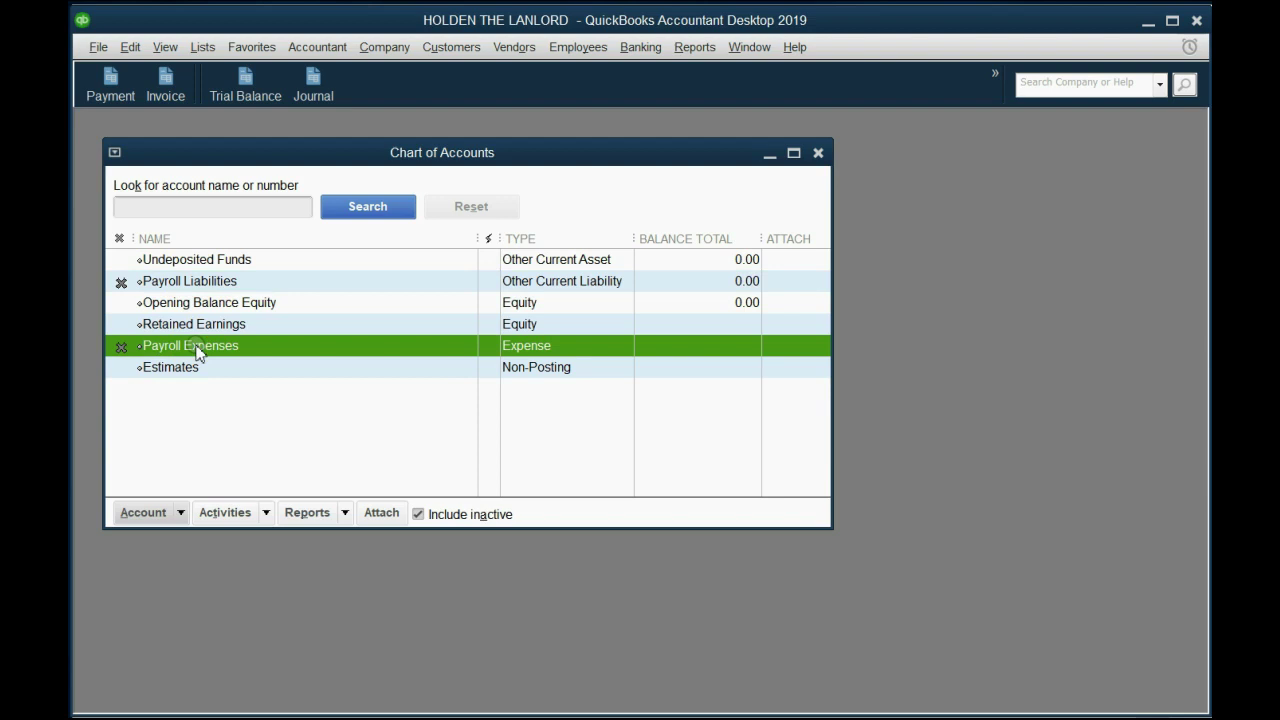
right_click(197, 351)
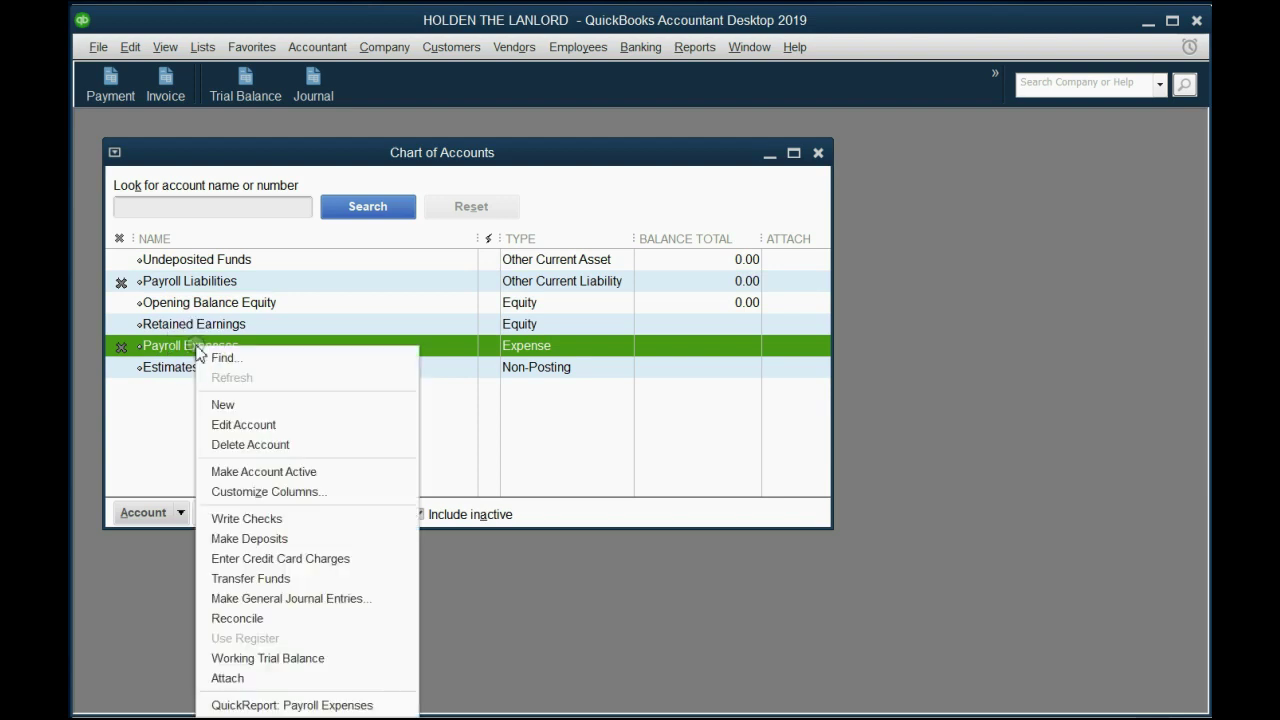
click(148, 512)
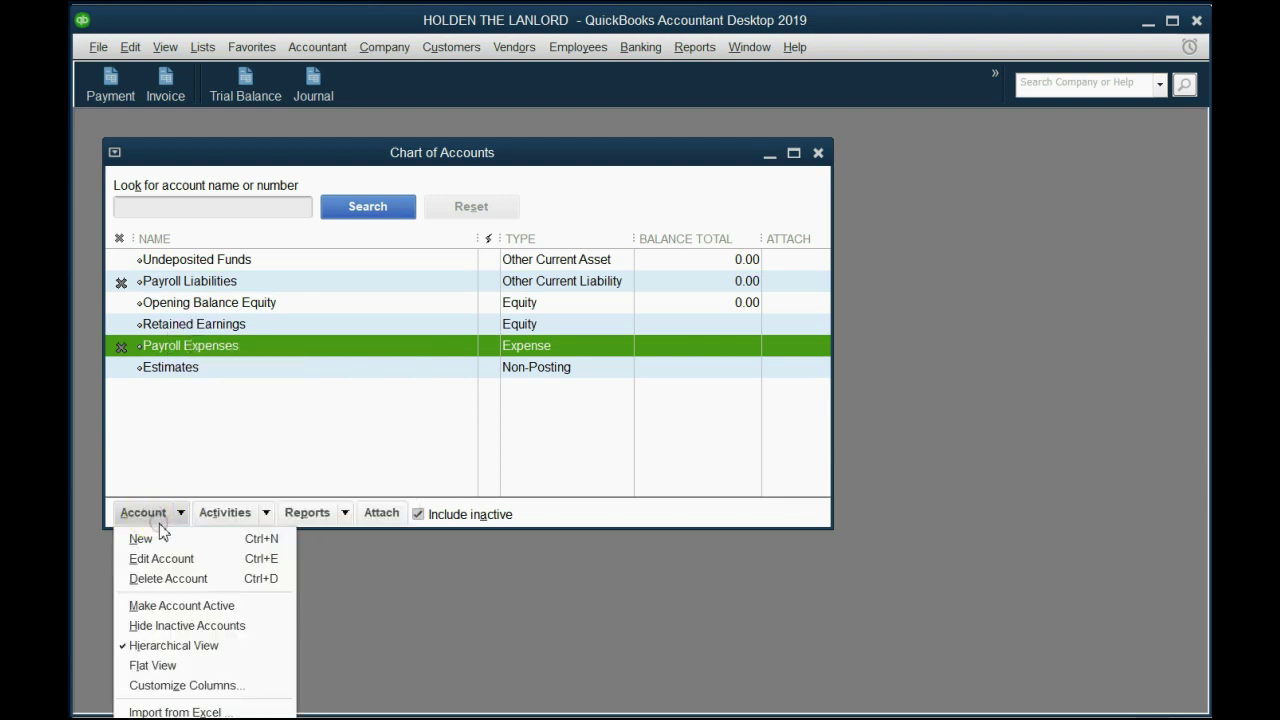
click(183, 605)
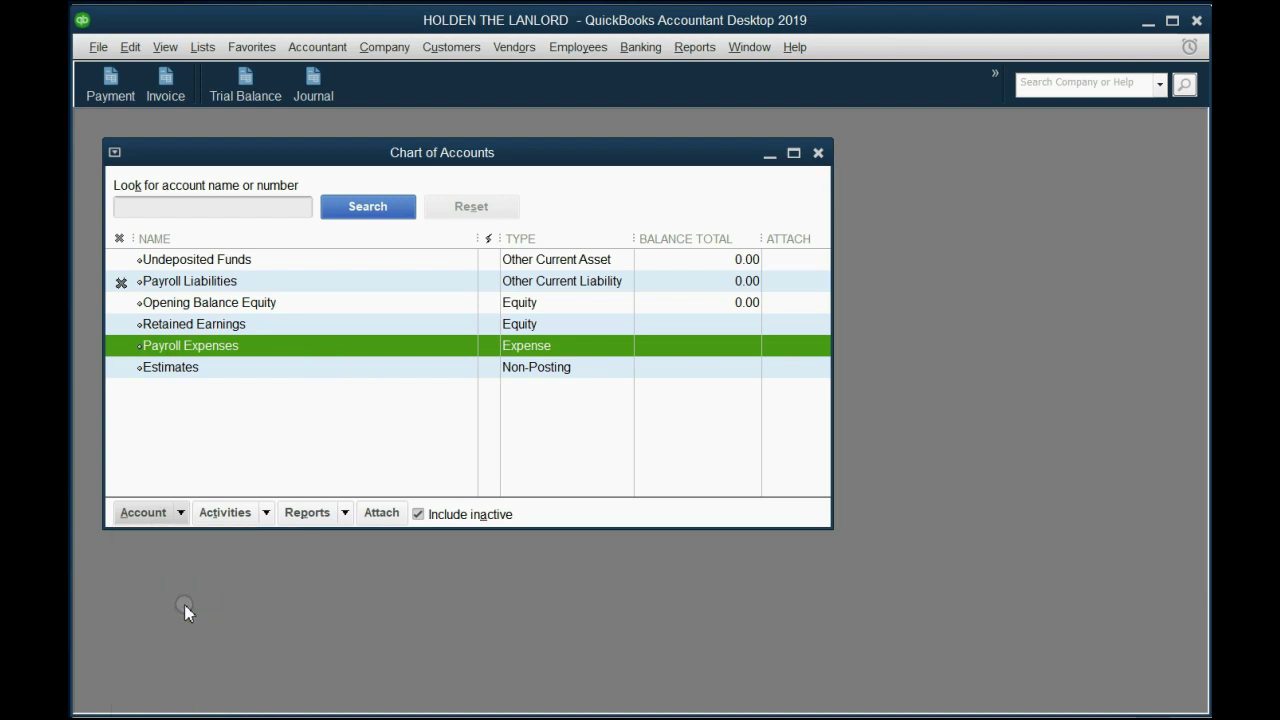
click(418, 514)
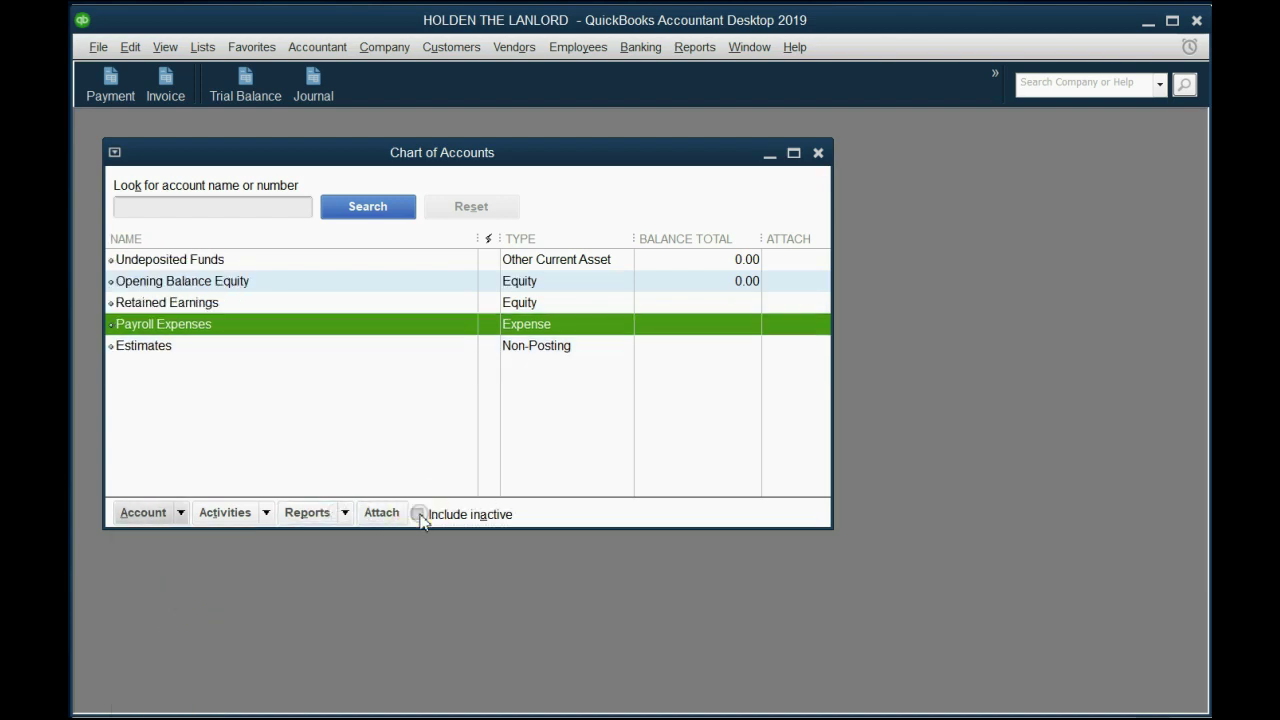
Show inactive accounts, make Payroll Expenses inactive again, and hide inactive accounts
click(221, 326)
click(418, 514)
right_click(231, 350)
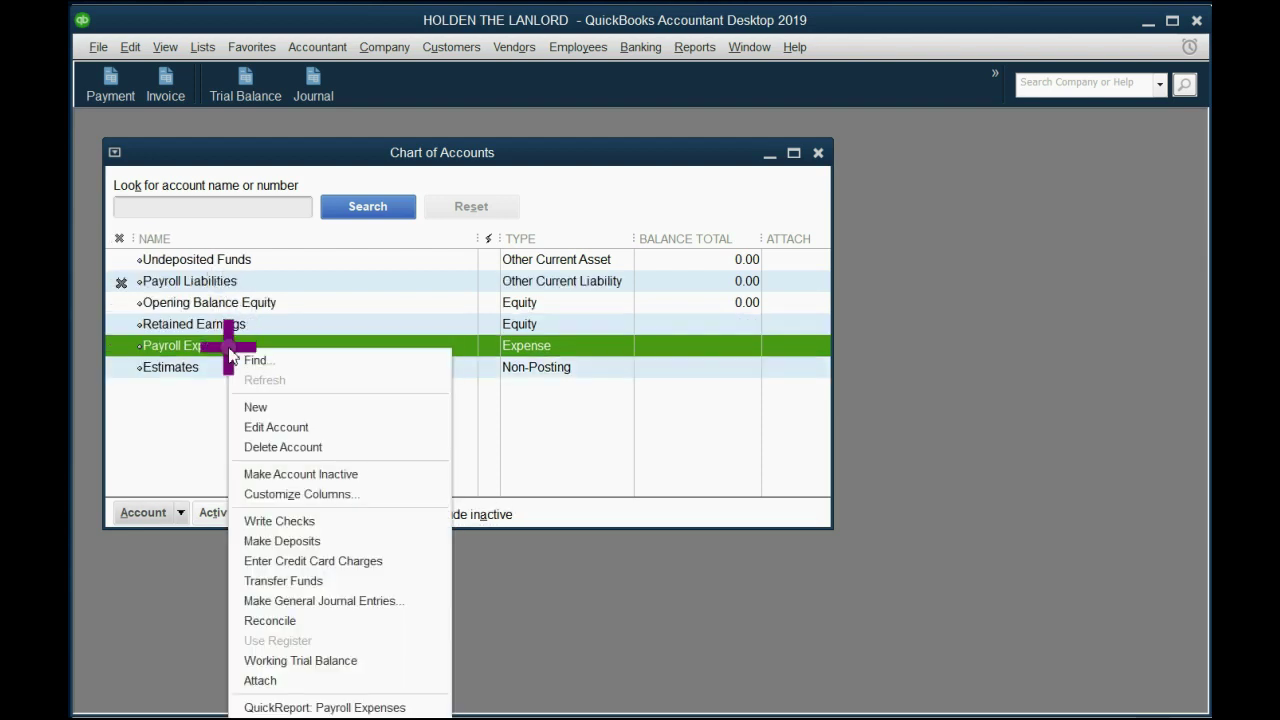
click(294, 473)
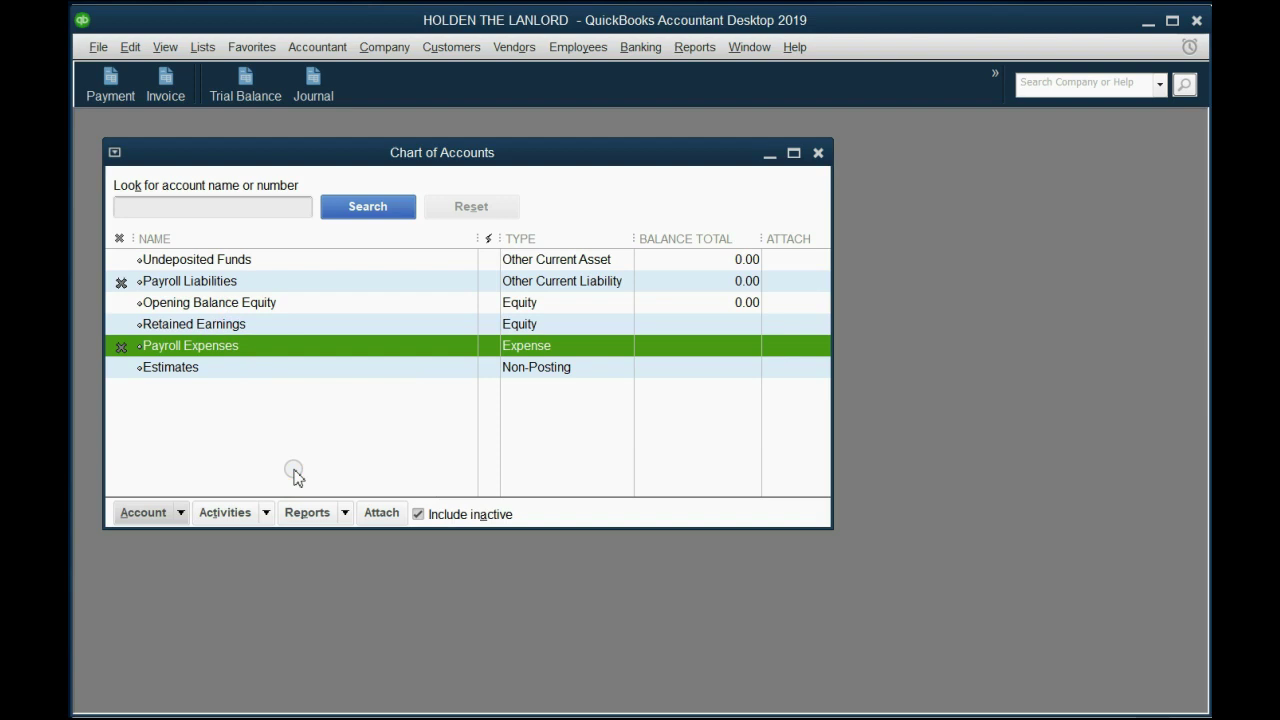
click(418, 514)
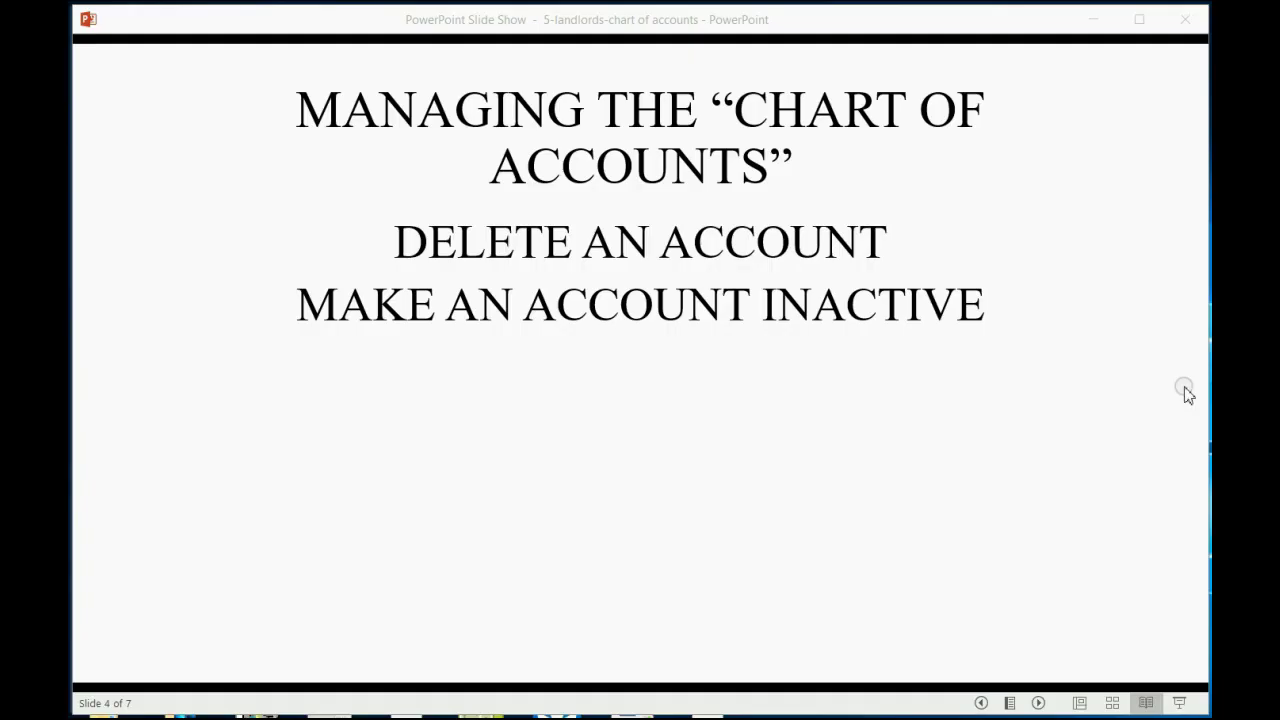
Reveal the ADD ACCOUNTS point and advance to slide 5 with ACCOUNT NAME and ACCOUNT TYPE
click(1186, 390)
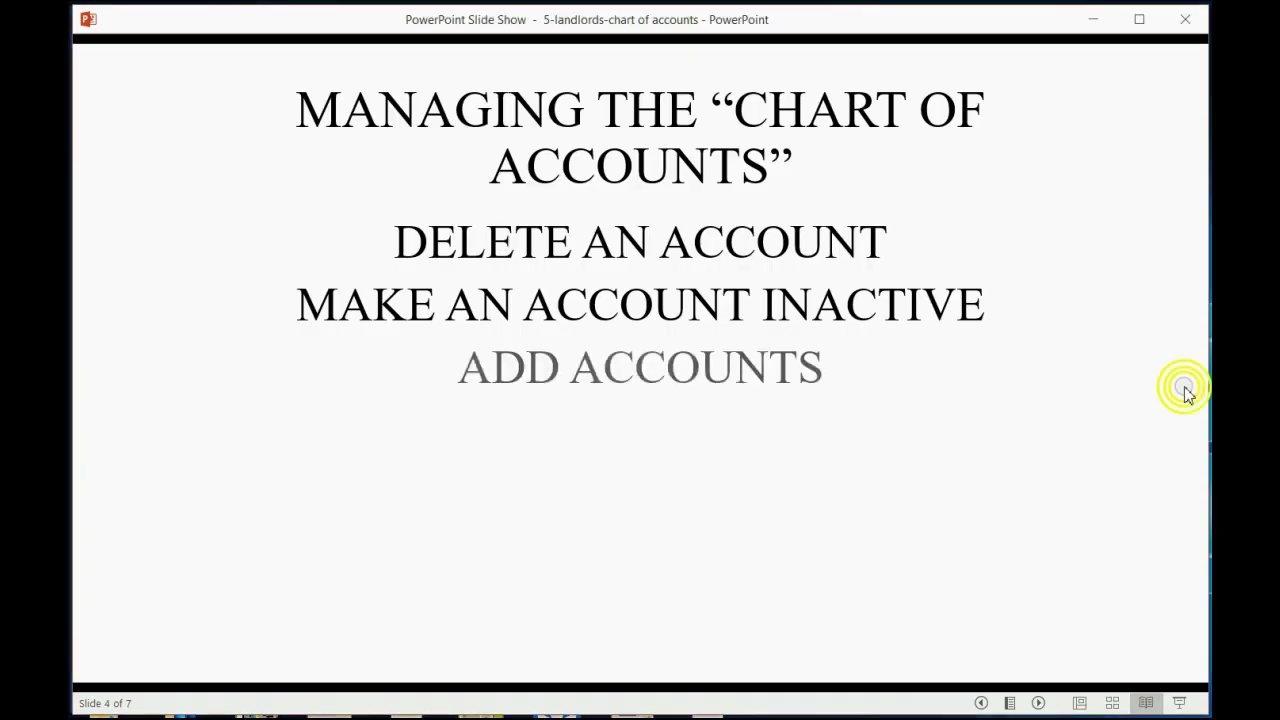
click(1021, 293)
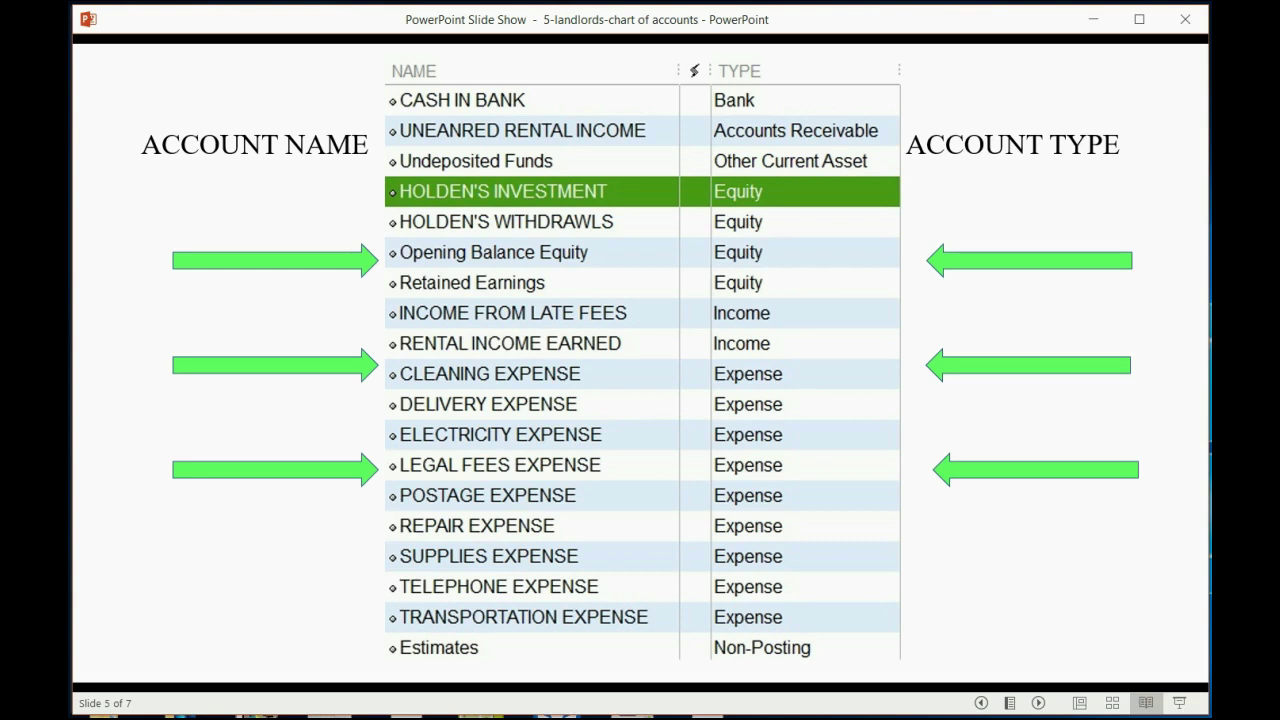
Replay the ACCOUNT TYPE heading and its three arrows on slide 5
key(Left)
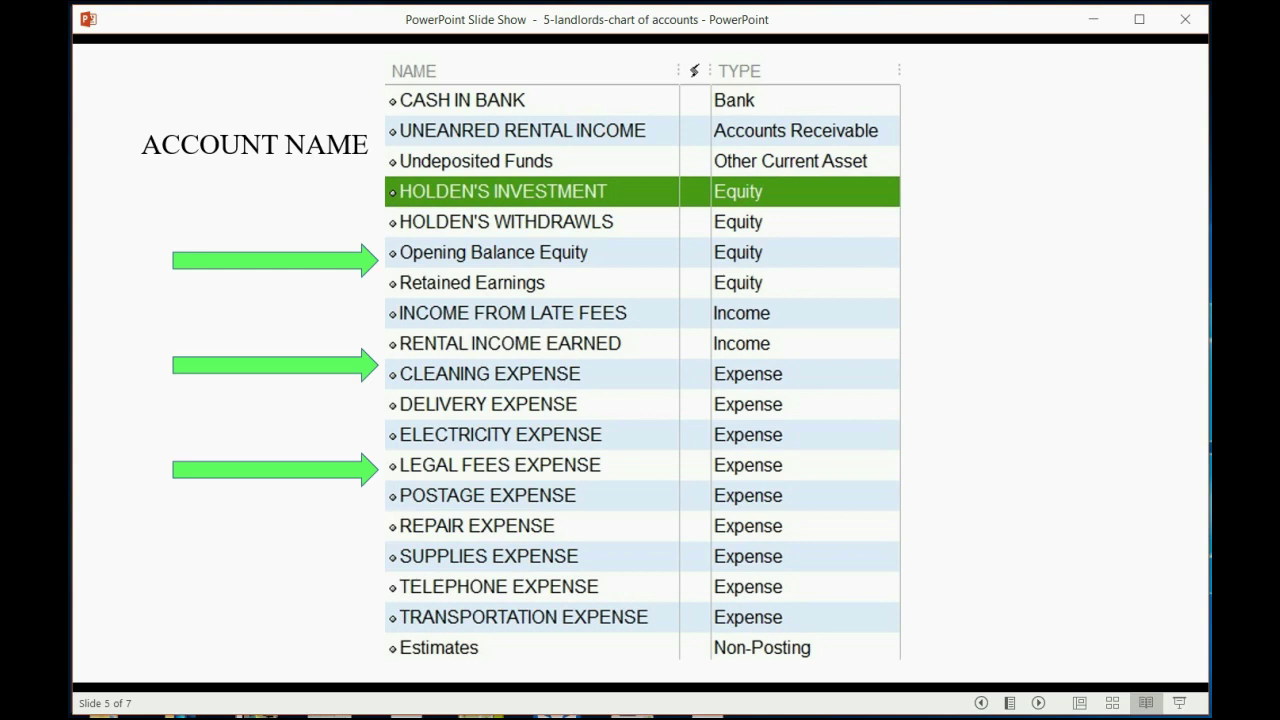
key(space)
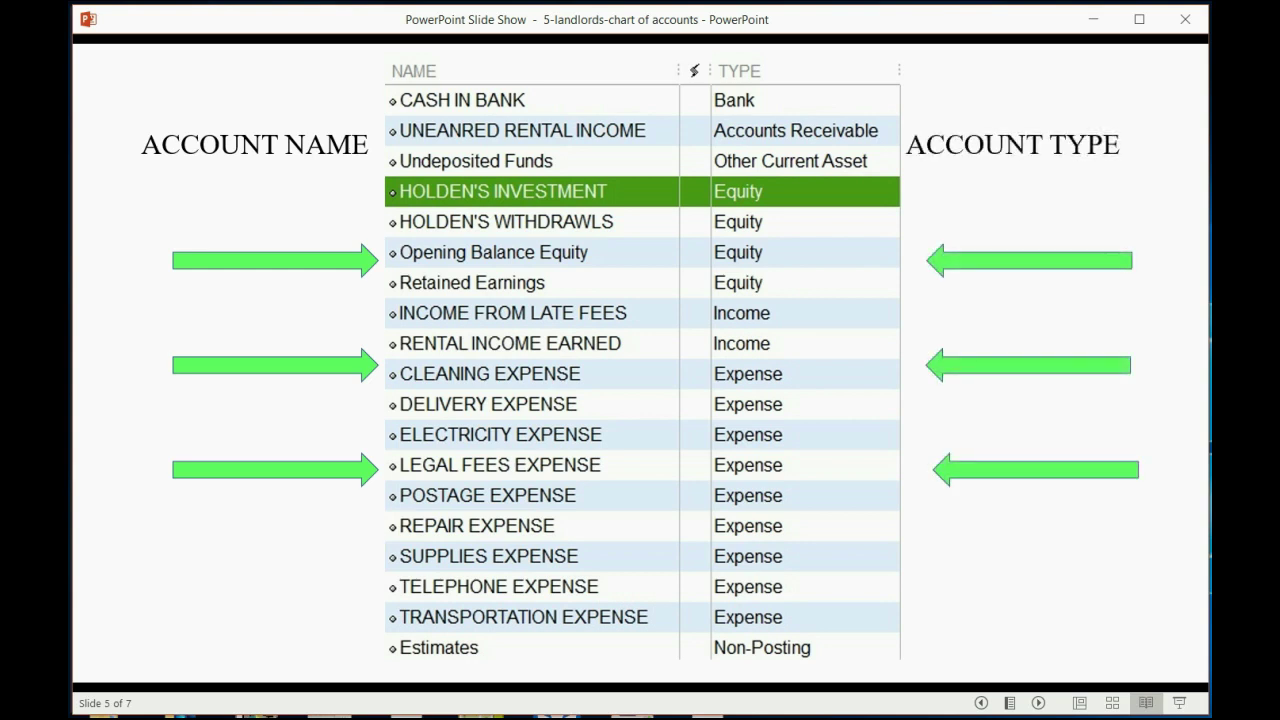
Reveal the Please Note slide's account-type and supplemental-video notes, then advance to slide 7
key(space)
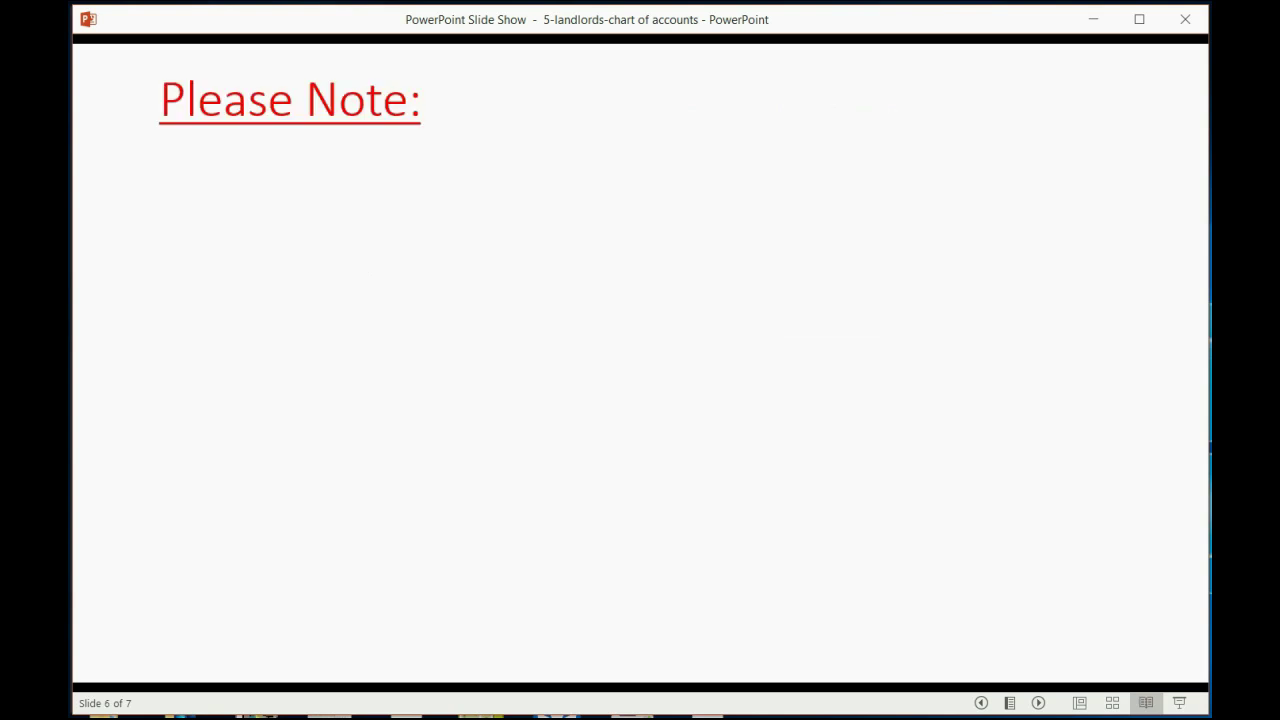
key(space)
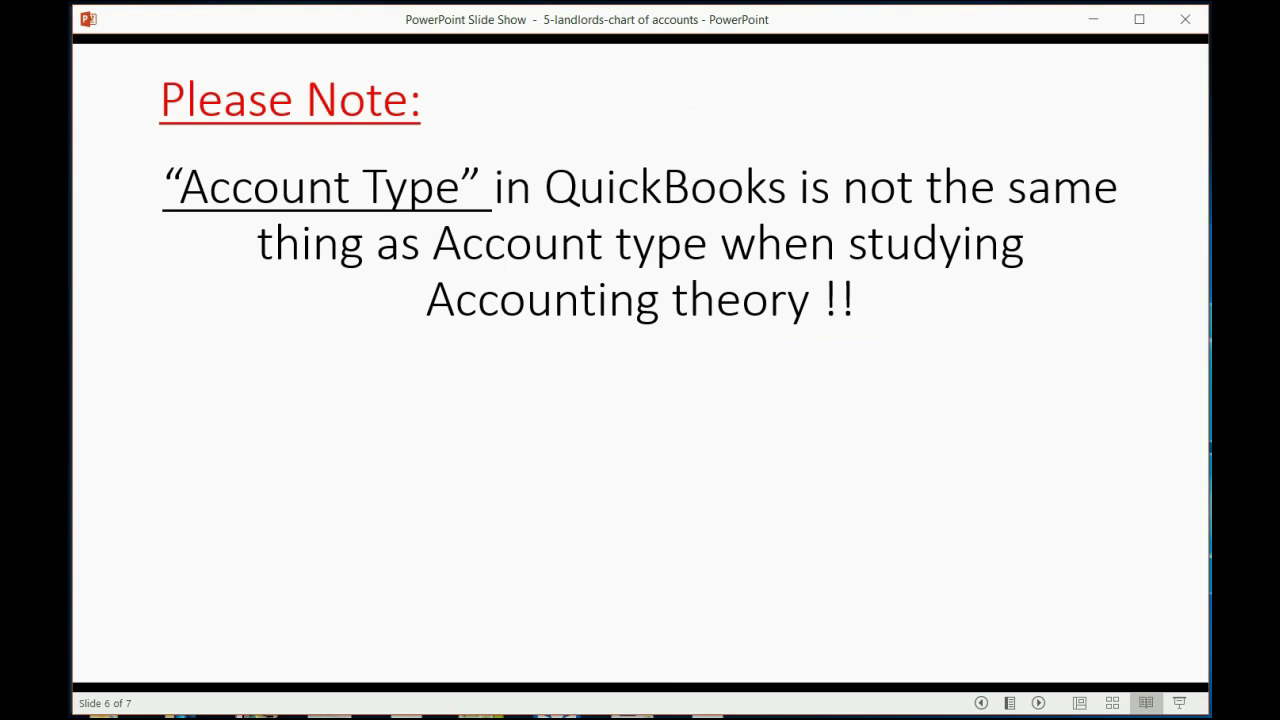
key(Right)
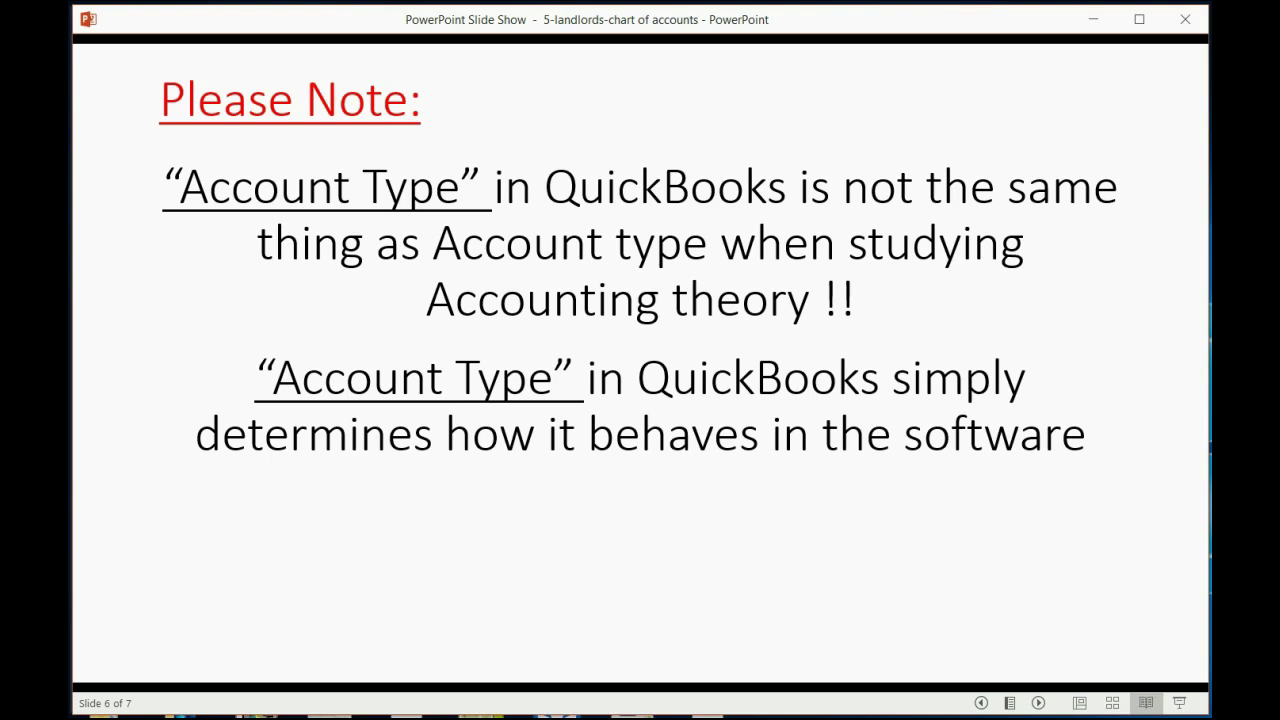
key(Right)
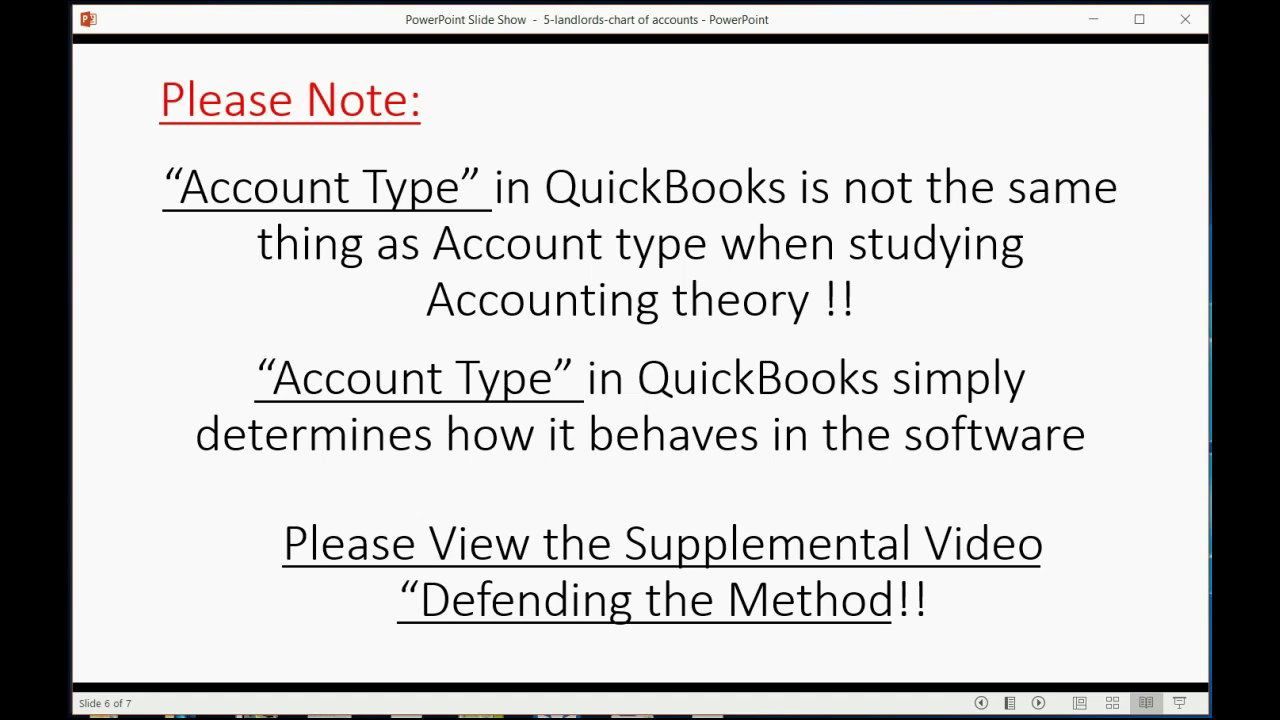
key(Right)
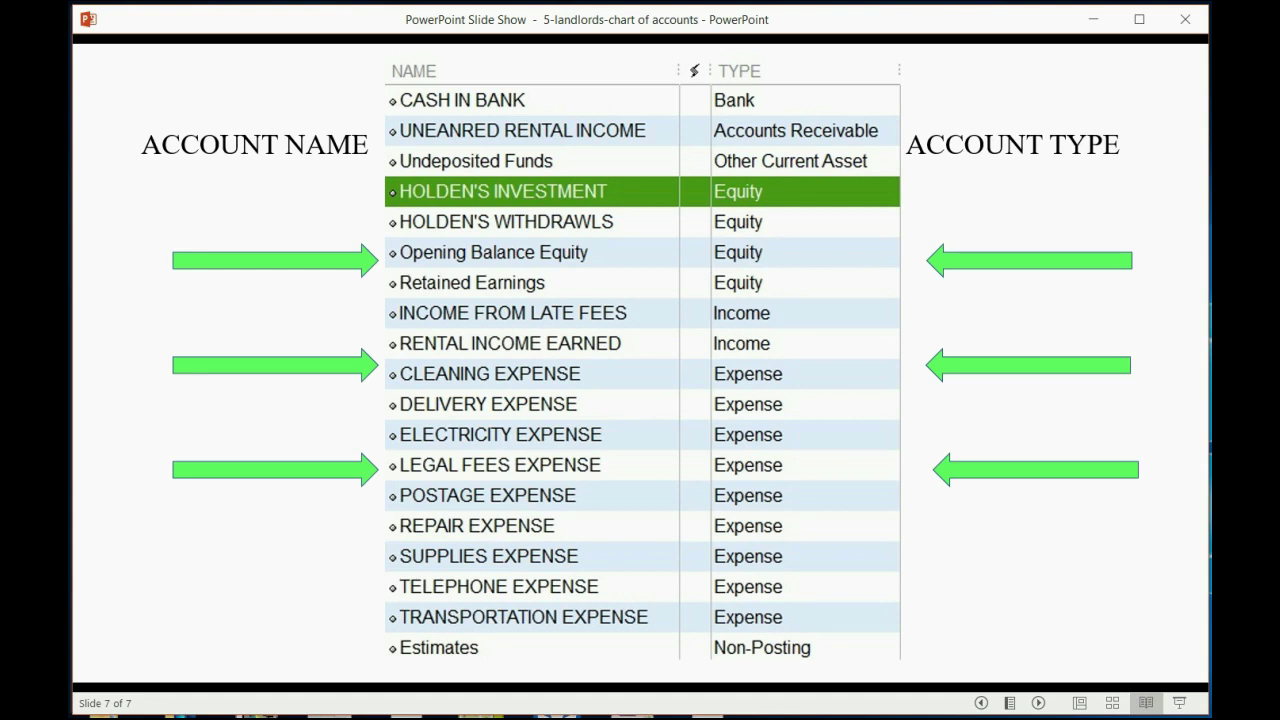
Close and reopen the Chart of Accounts from the Lists menu
key(alt+Tab)
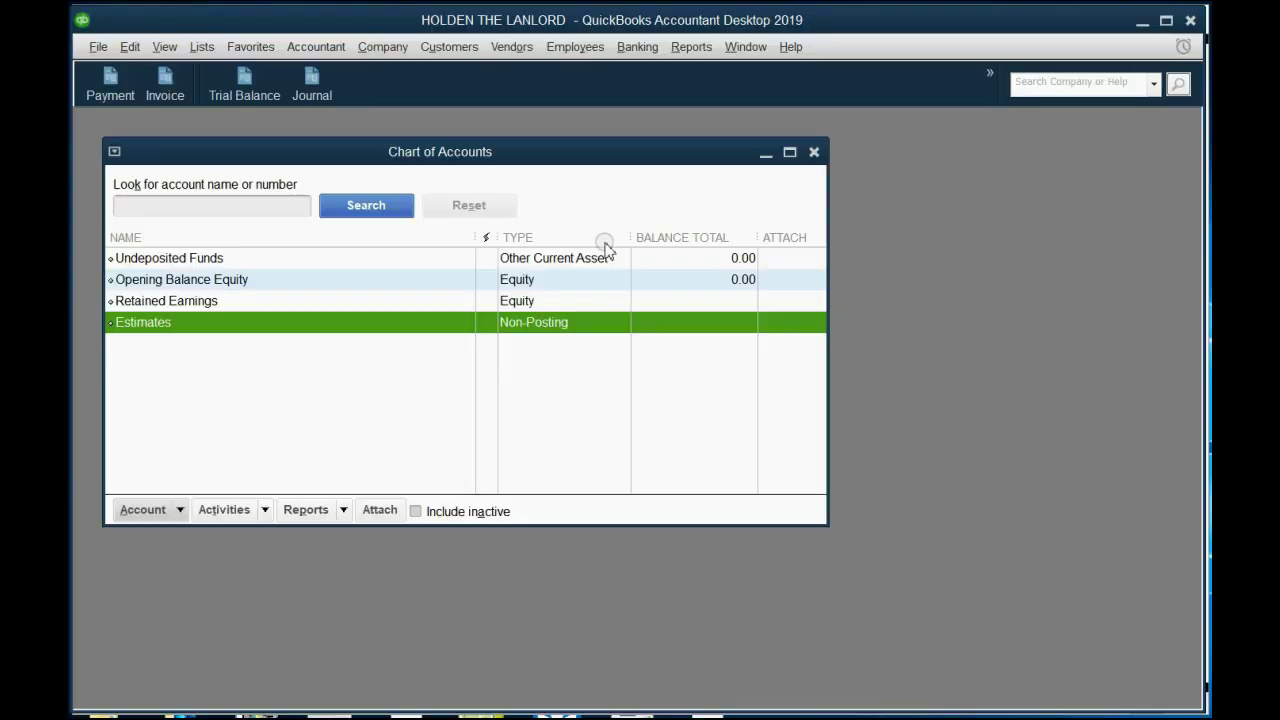
click(812, 152)
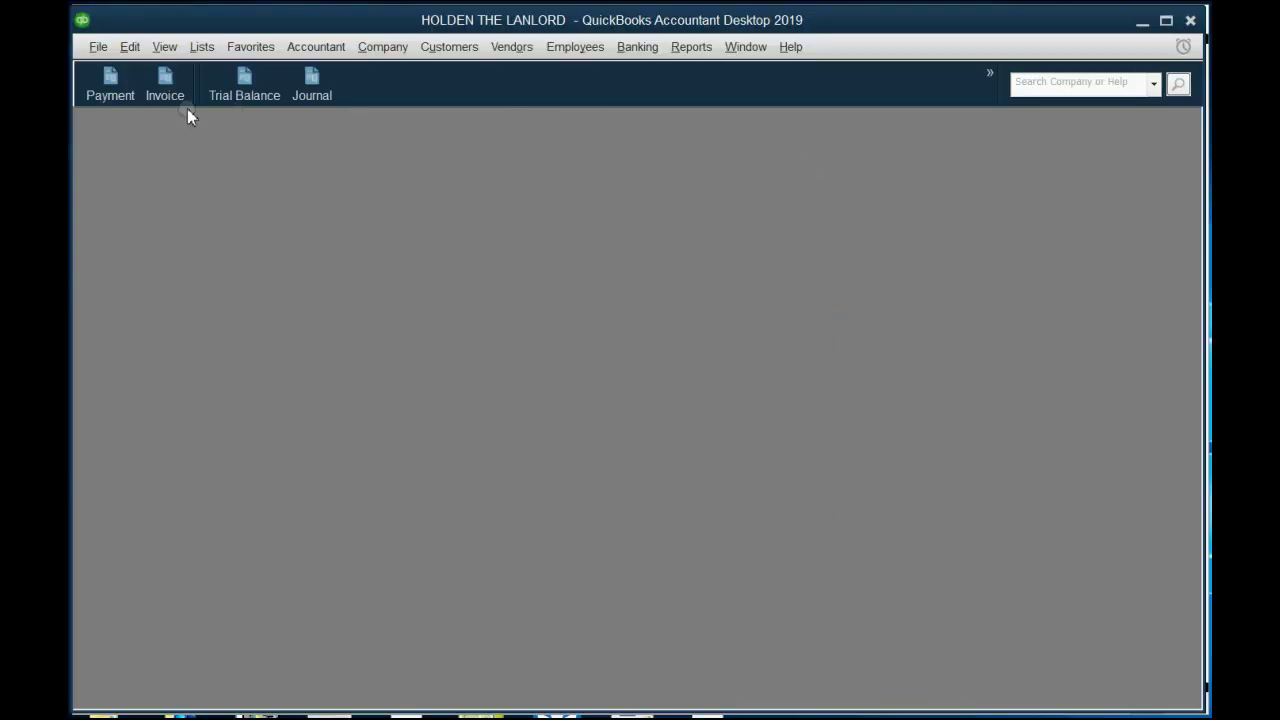
click(203, 48)
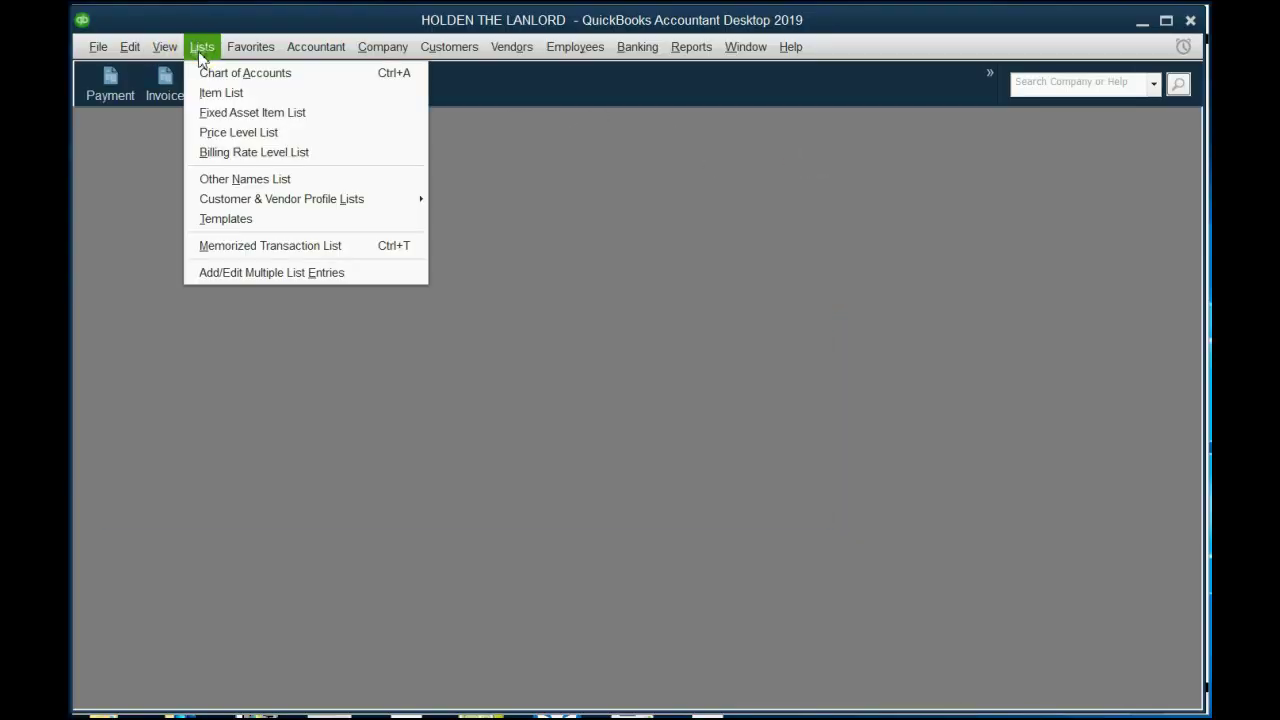
click(212, 73)
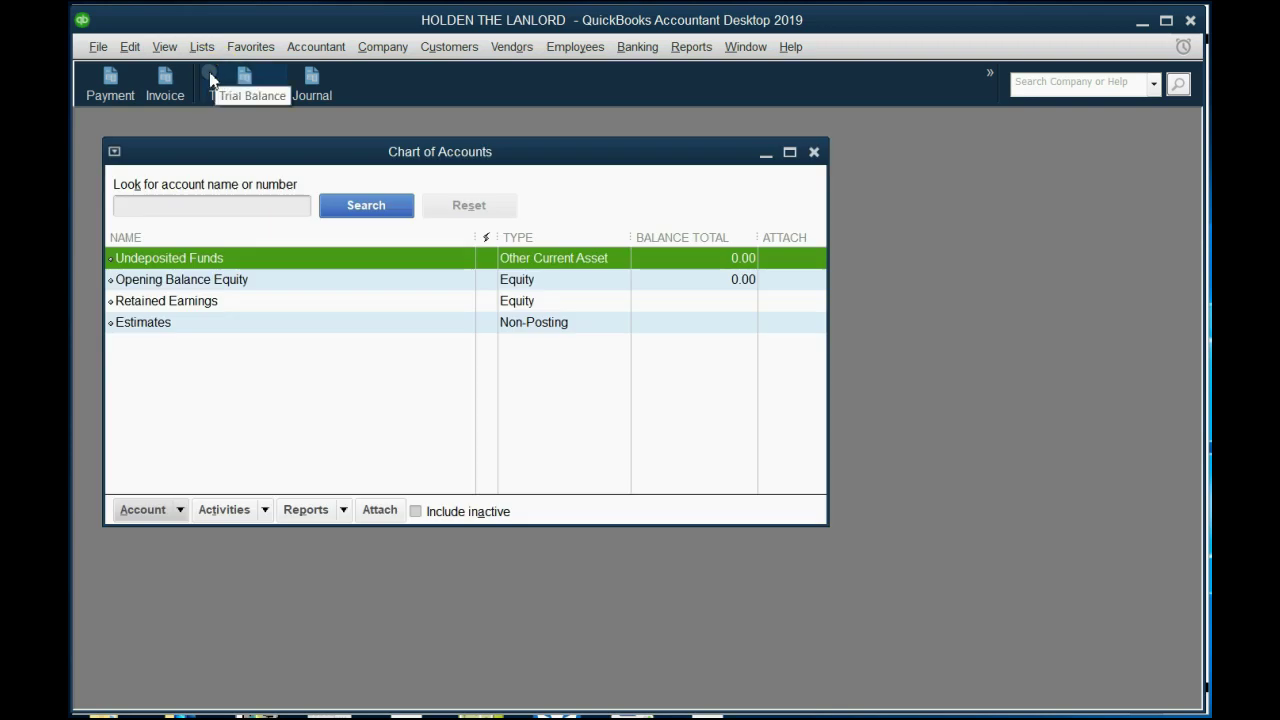
Start a new account of type Bank and continue to its details form
click(178, 510)
click(178, 510)
click(178, 510)
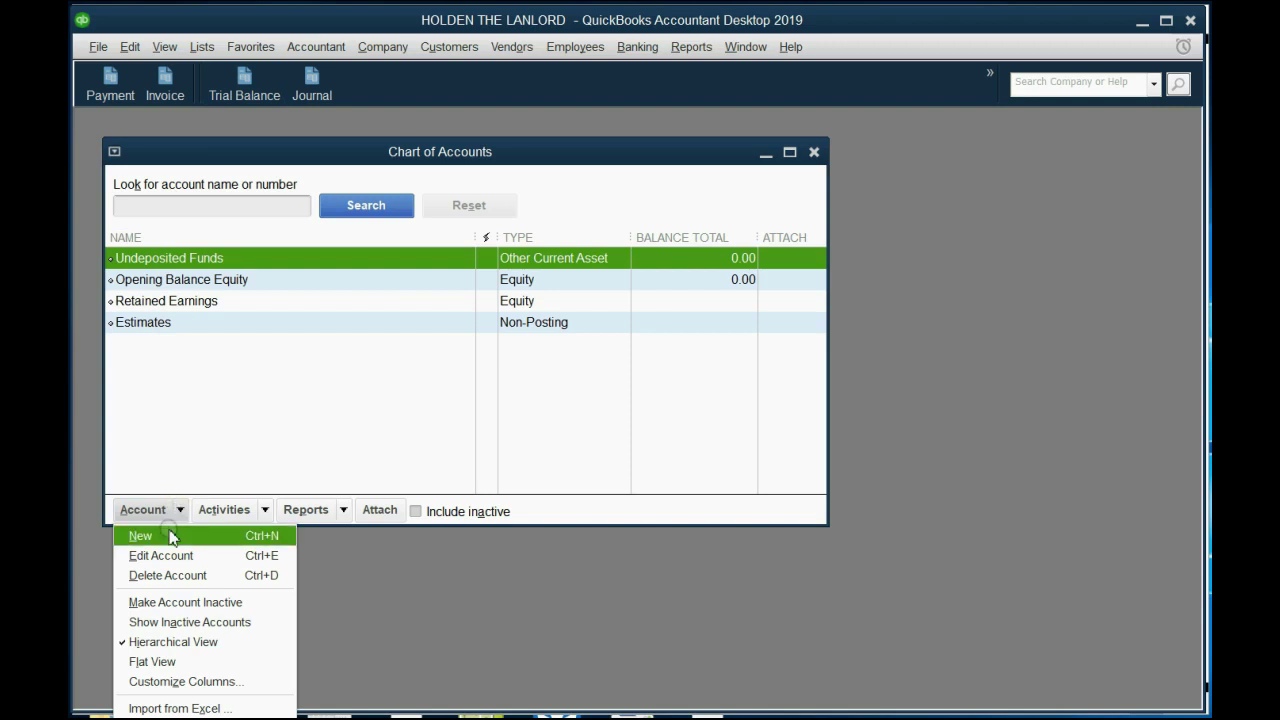
click(168, 536)
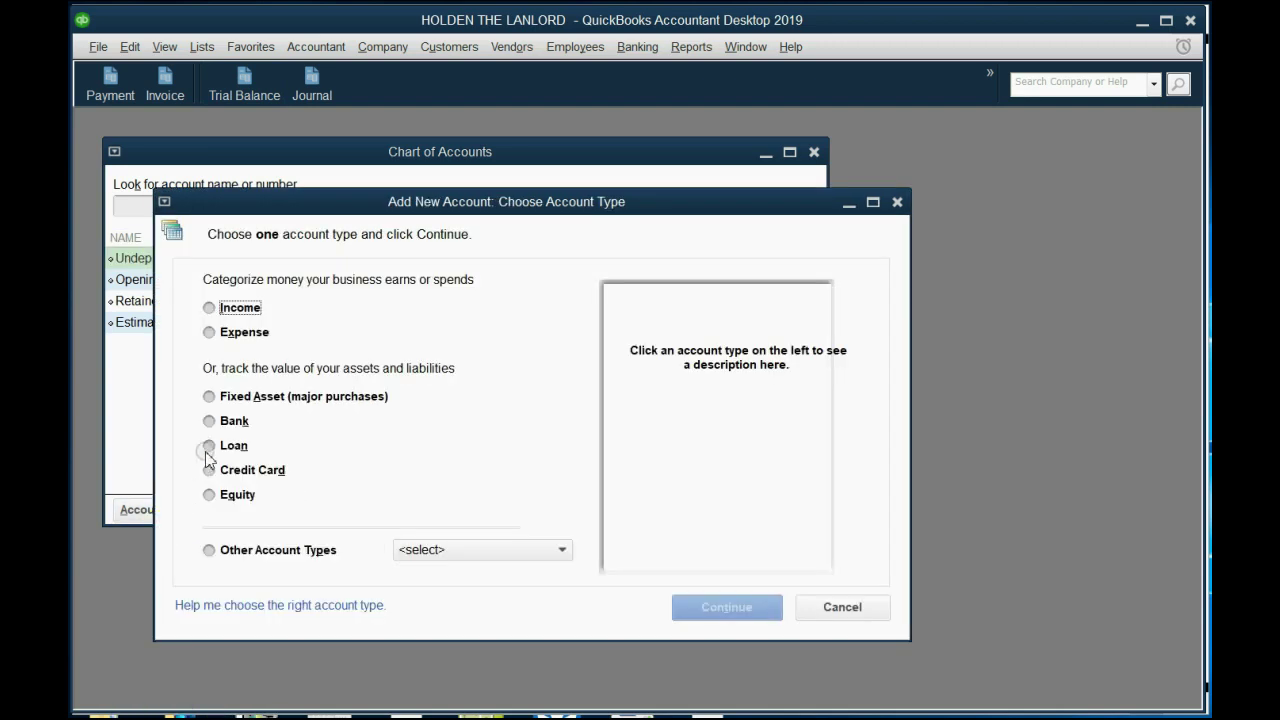
click(233, 421)
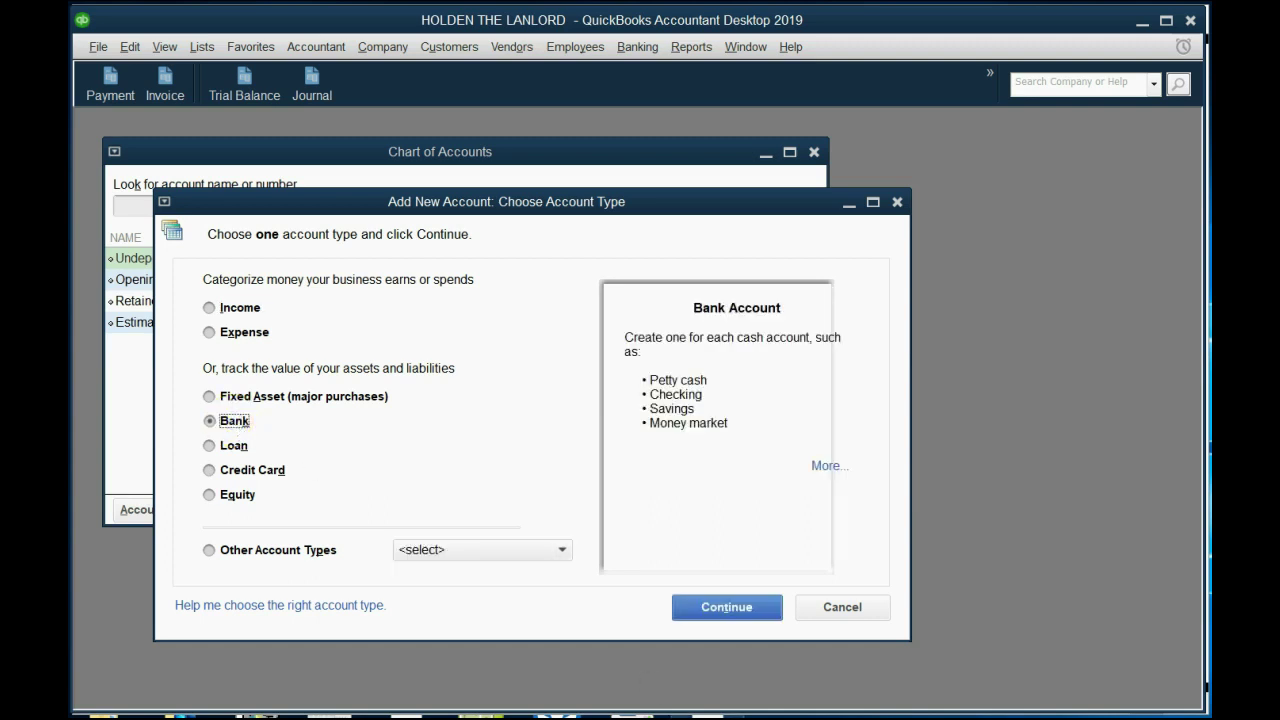
click(737, 608)
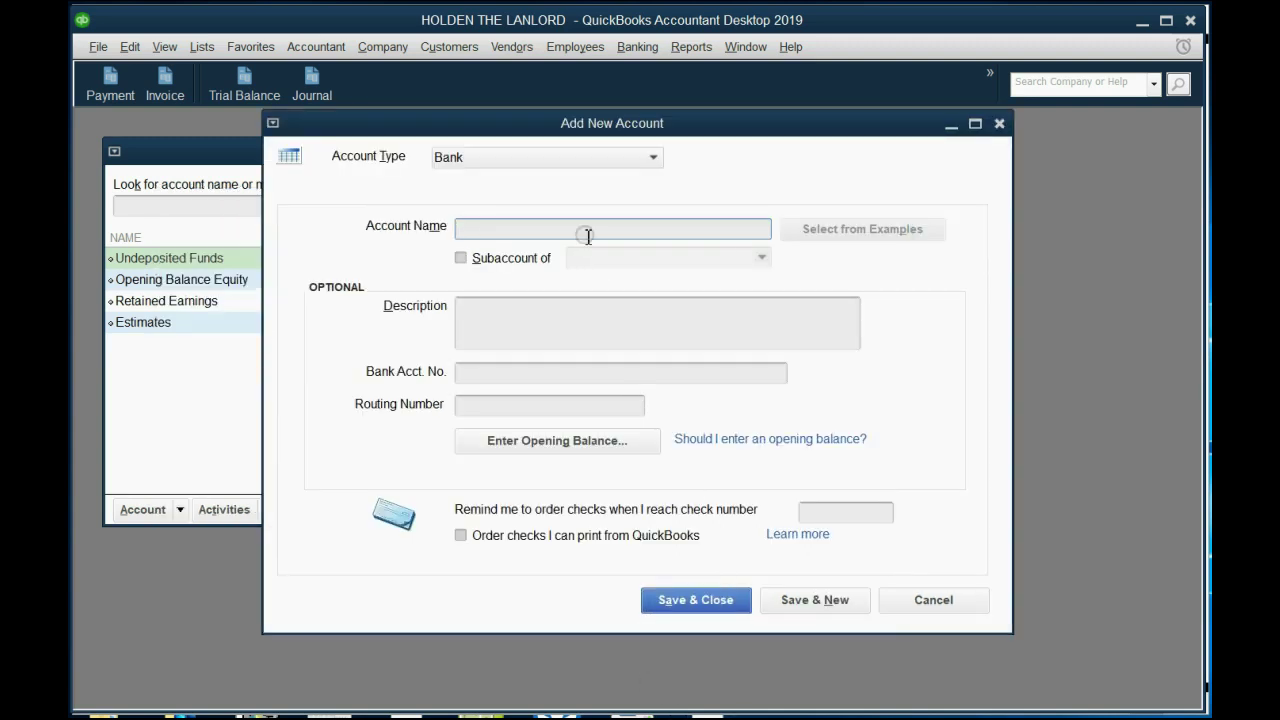
Name the Bank account 'CASH IN BANK' and save it with Save & New
click(579, 236)
text(CASH IN BANK)
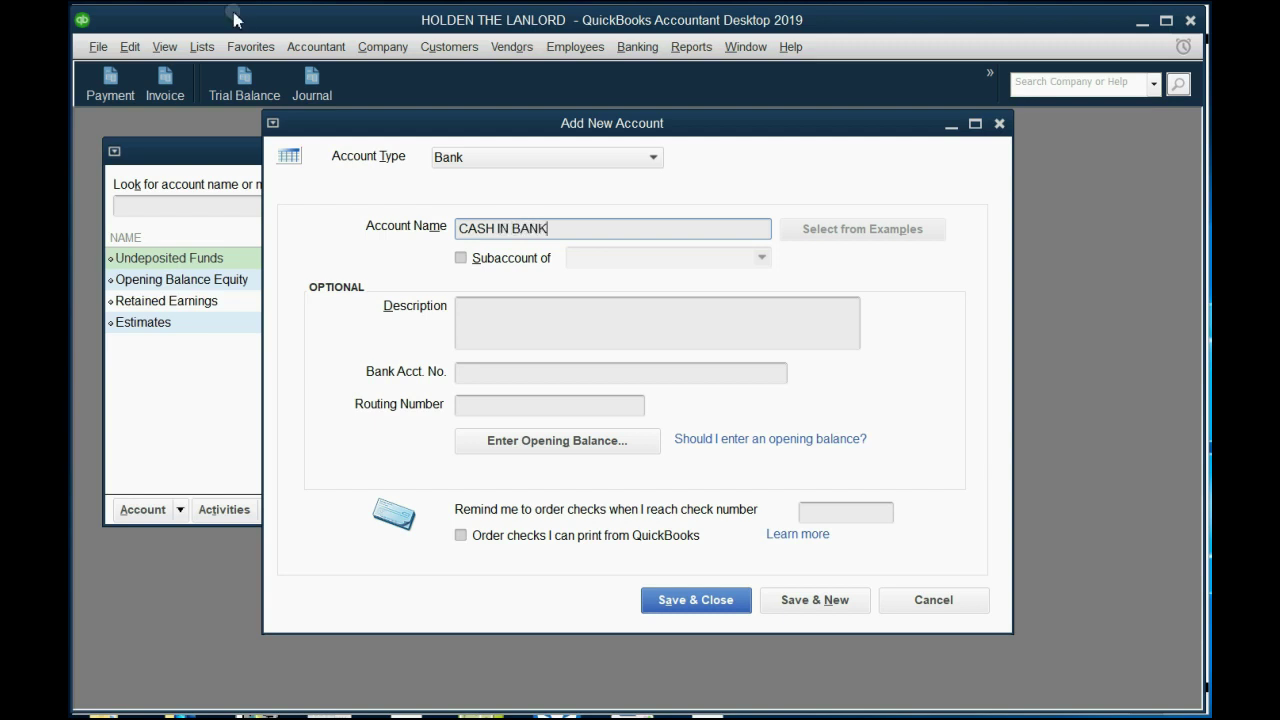
click(461, 160)
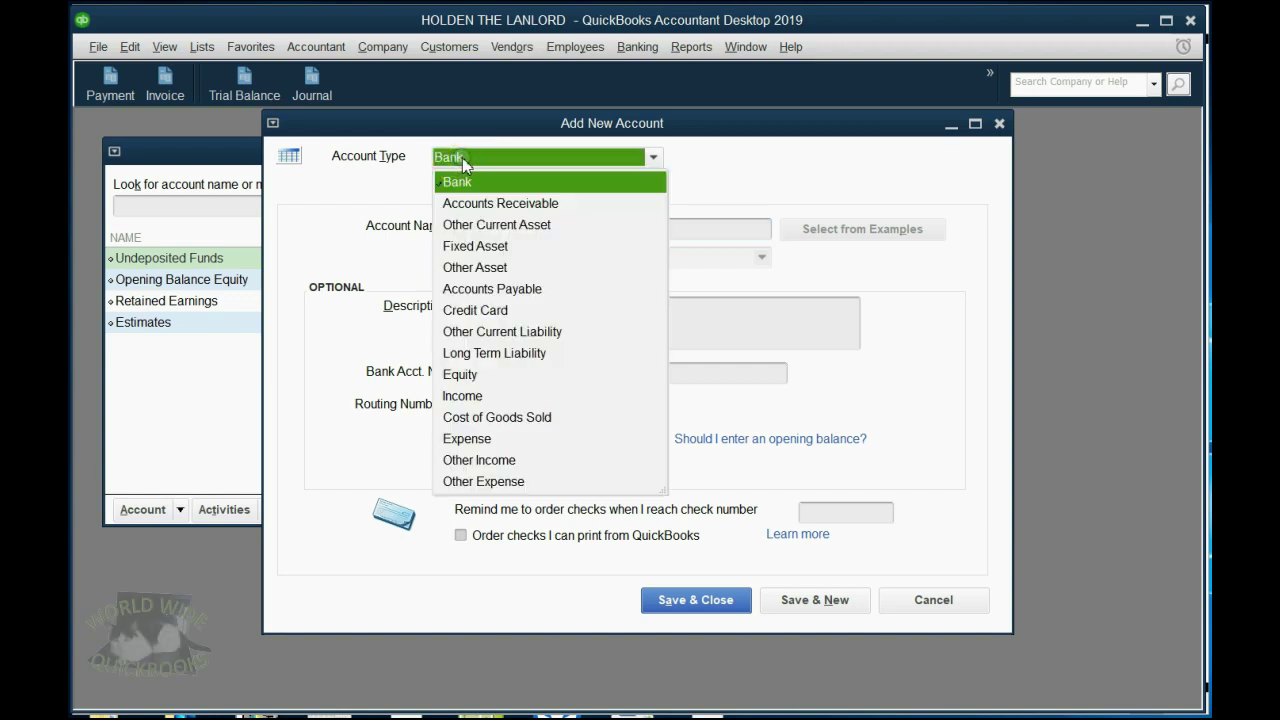
click(462, 157)
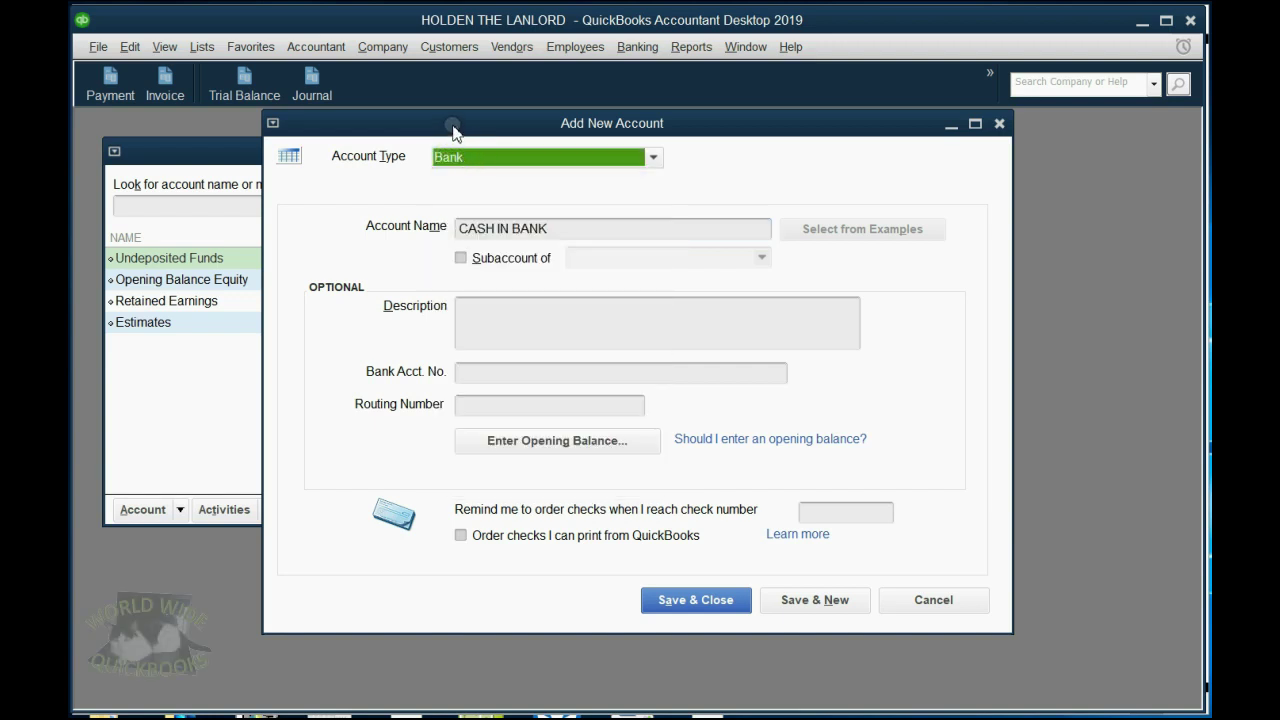
drag(452, 124, 521, 150)
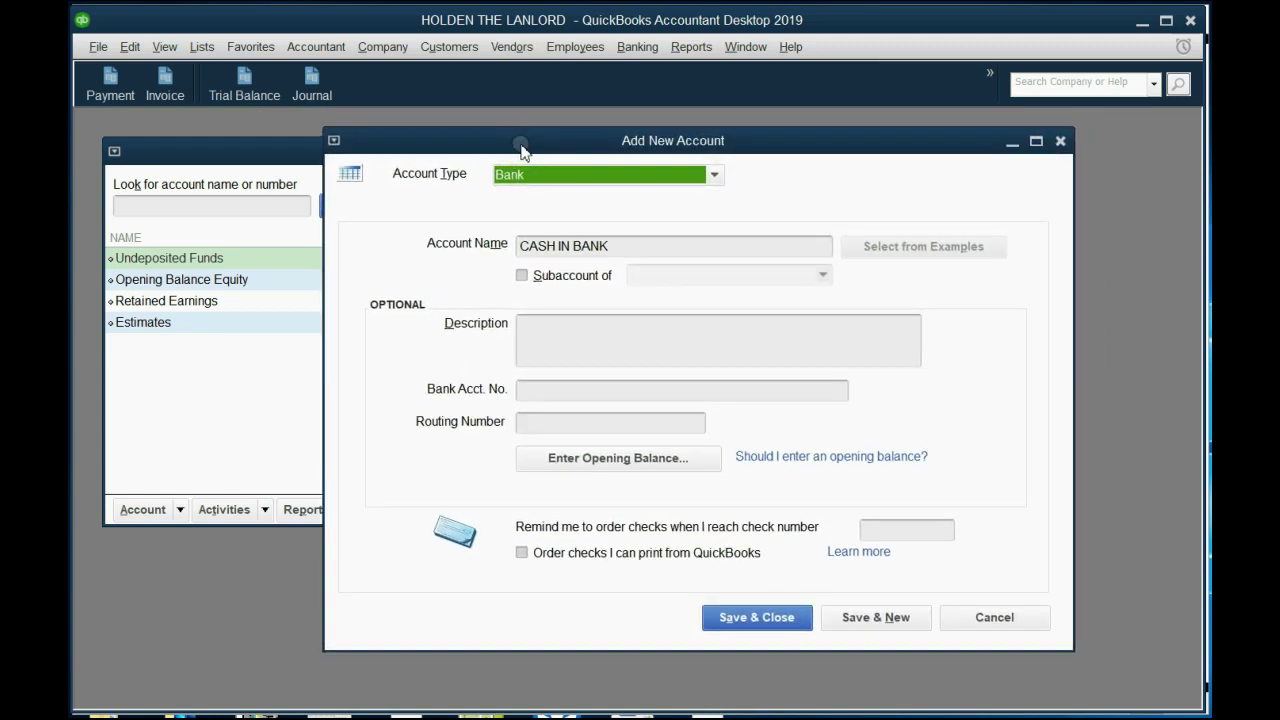
click(878, 618)
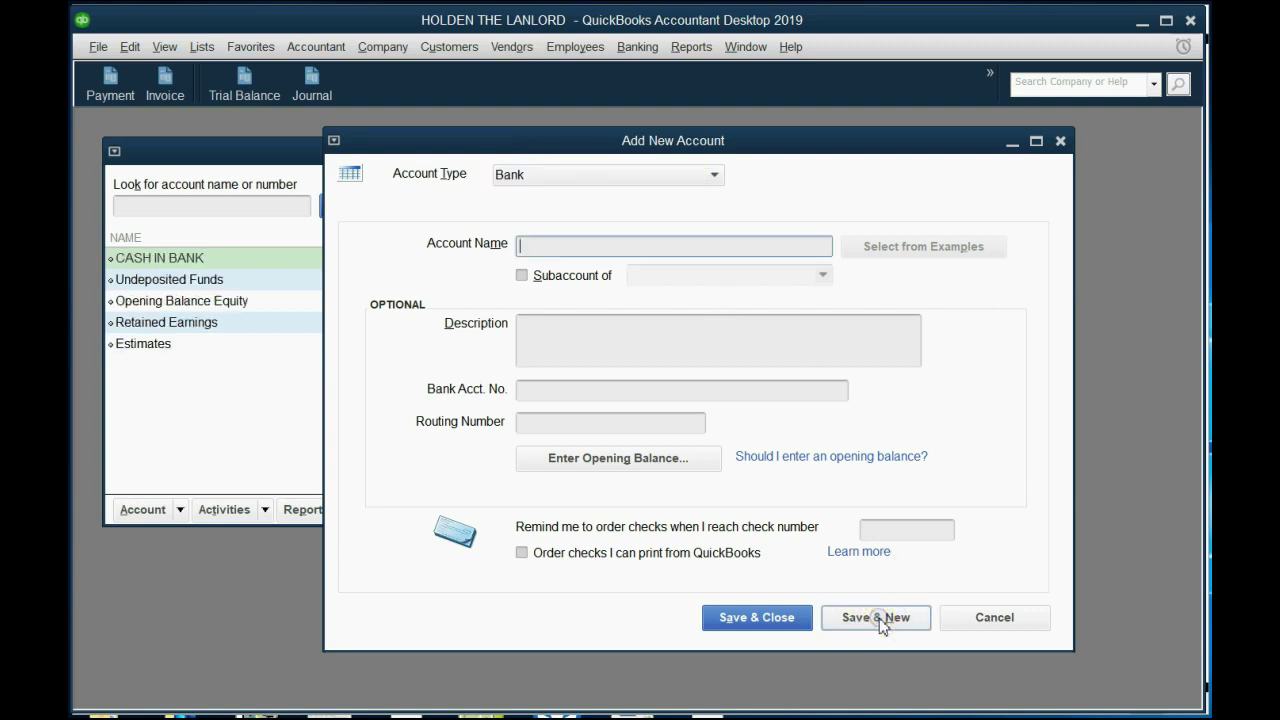
Confirm CASH IN BANK is listed in the Chart of Accounts, then close the new-account form
click(266, 262)
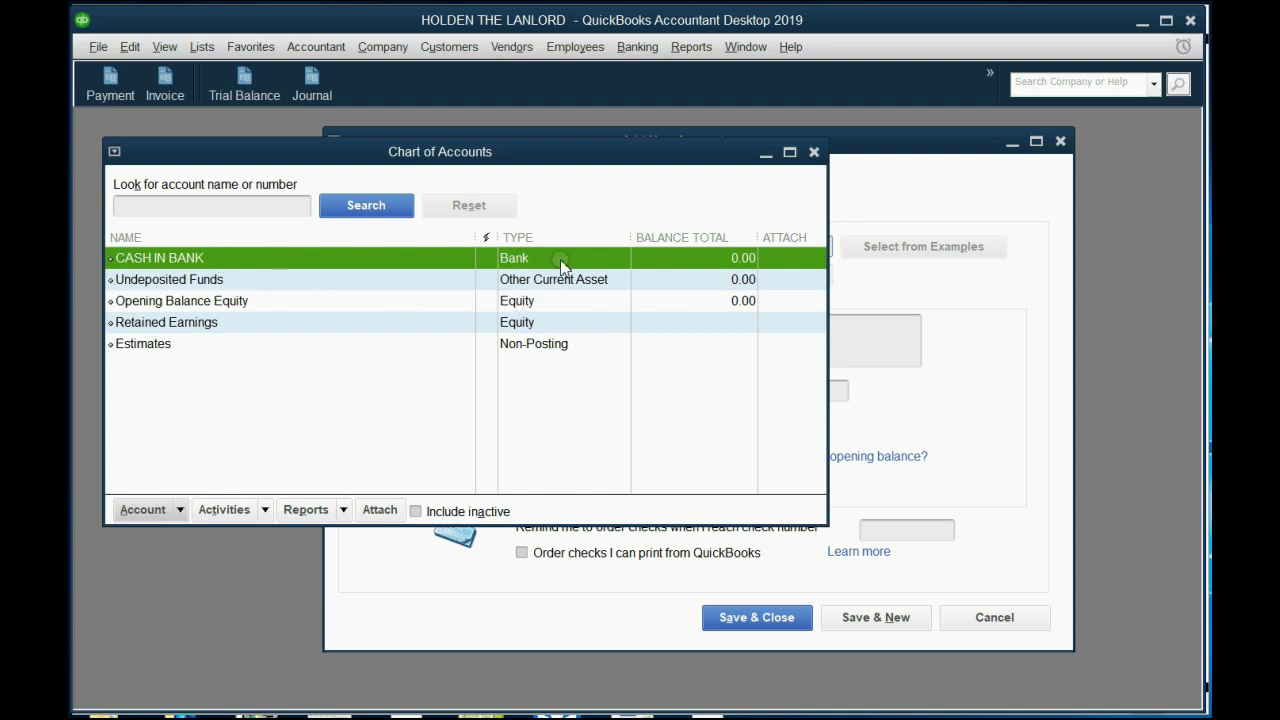
click(900, 187)
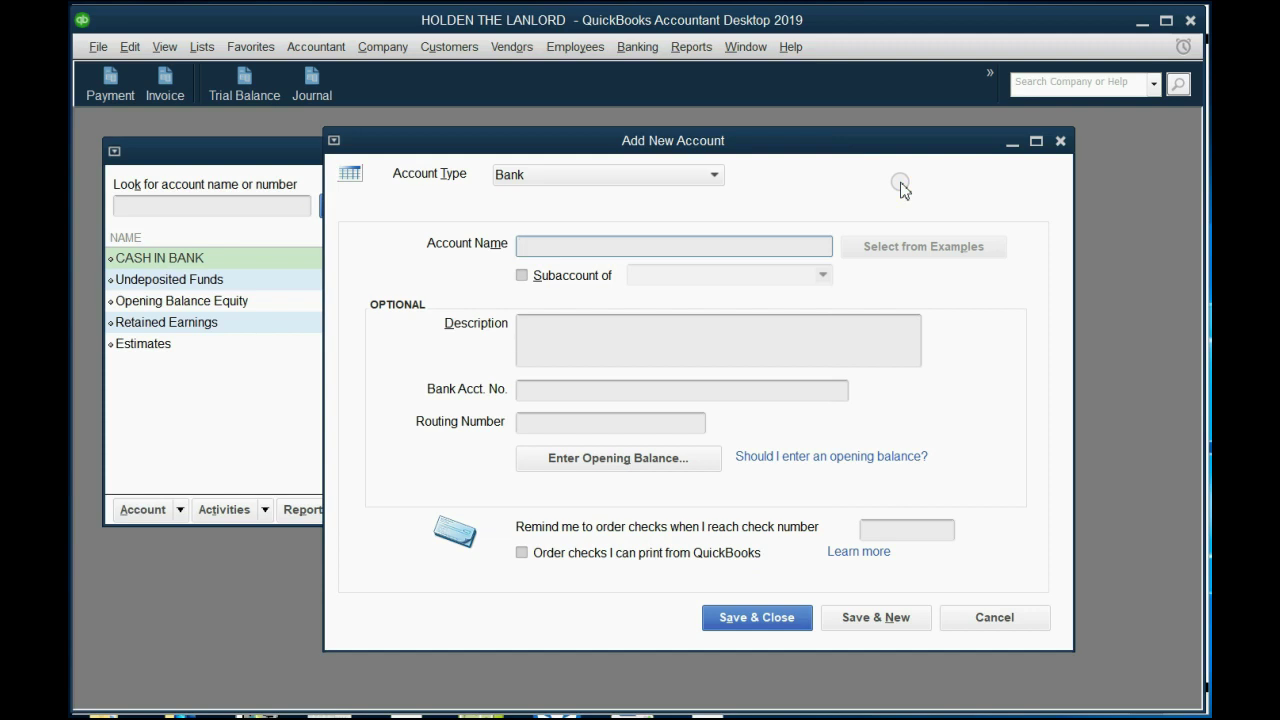
click(1060, 141)
Start another new account and pick Accounts Receivable under Other Account Types
click(153, 509)
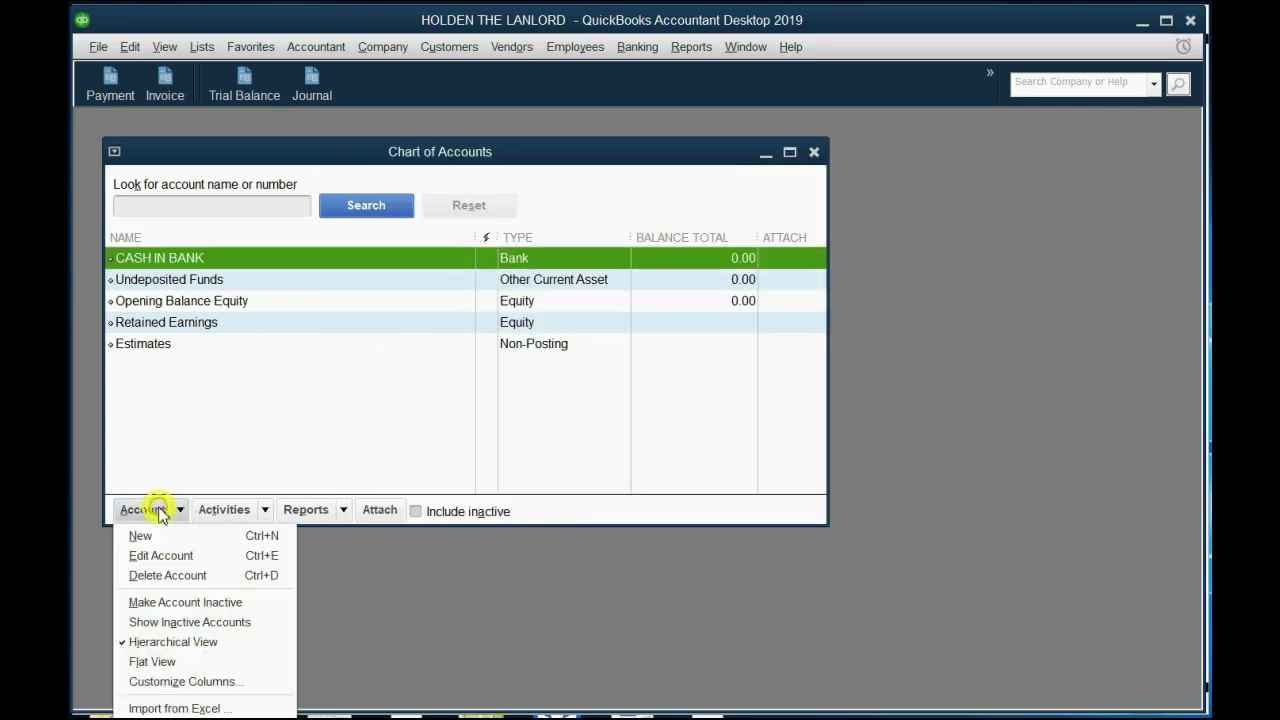
click(172, 538)
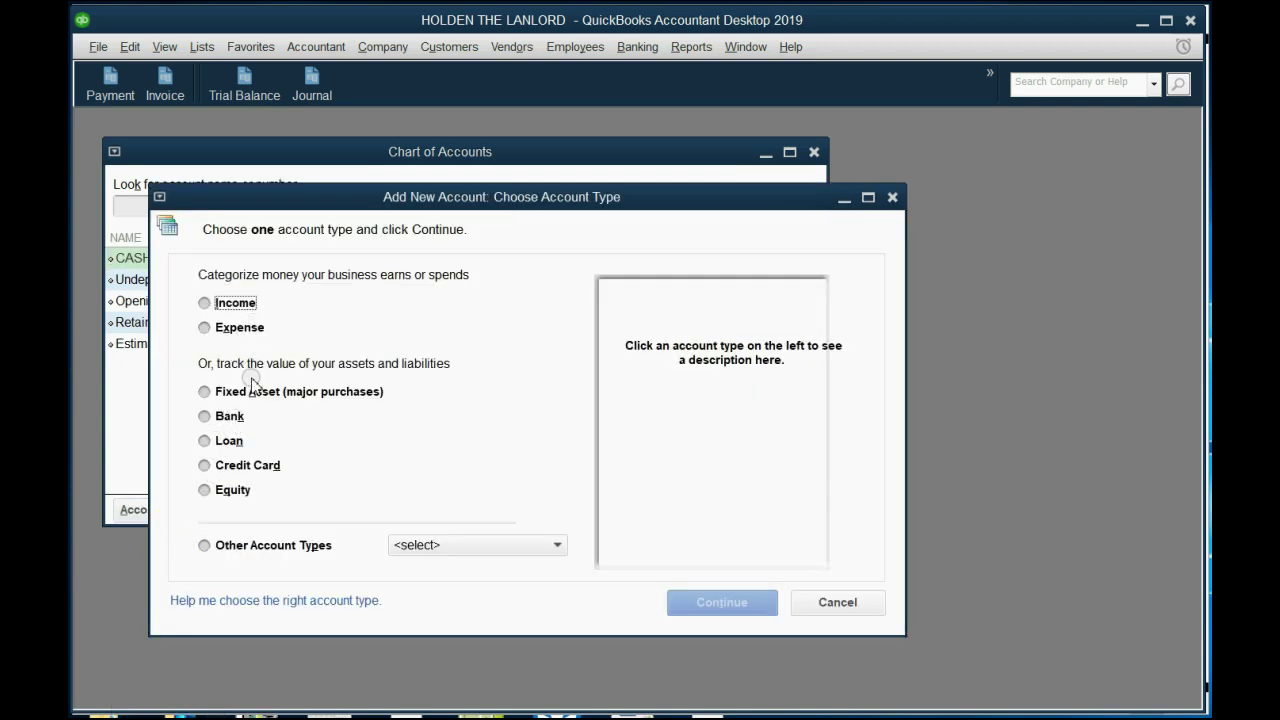
key(alt+Tab)
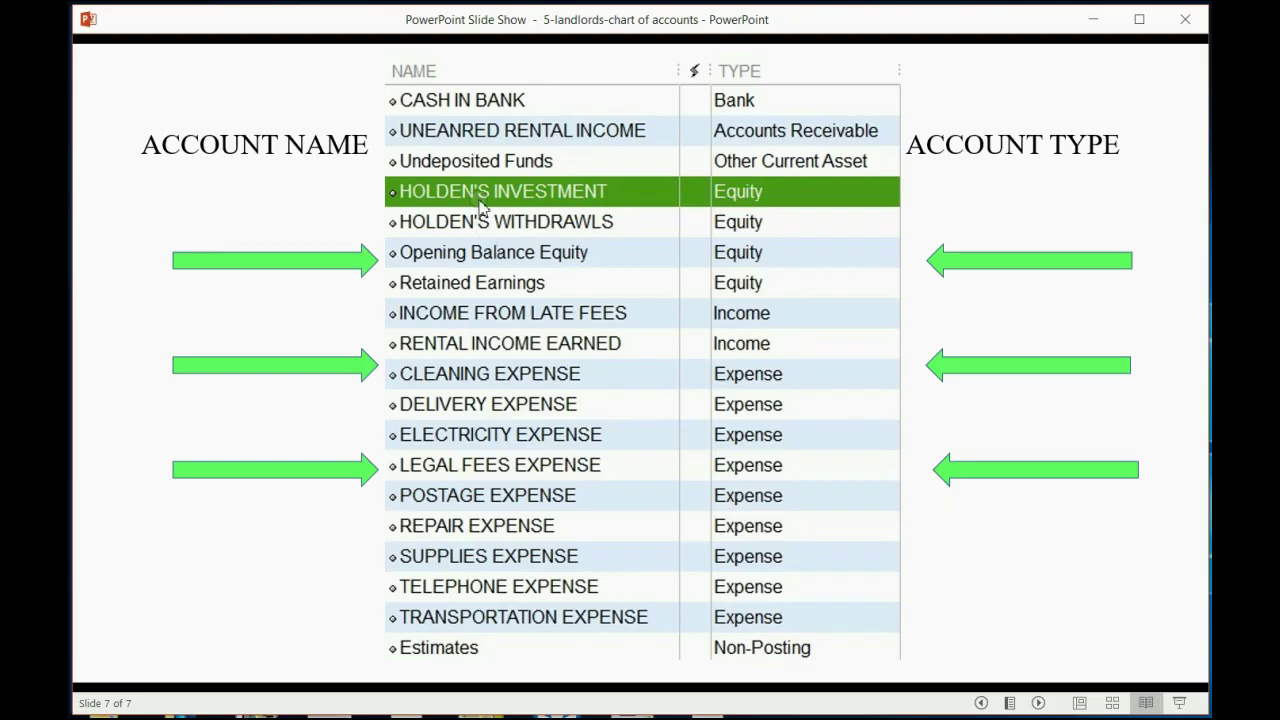
key(alt+Tab)
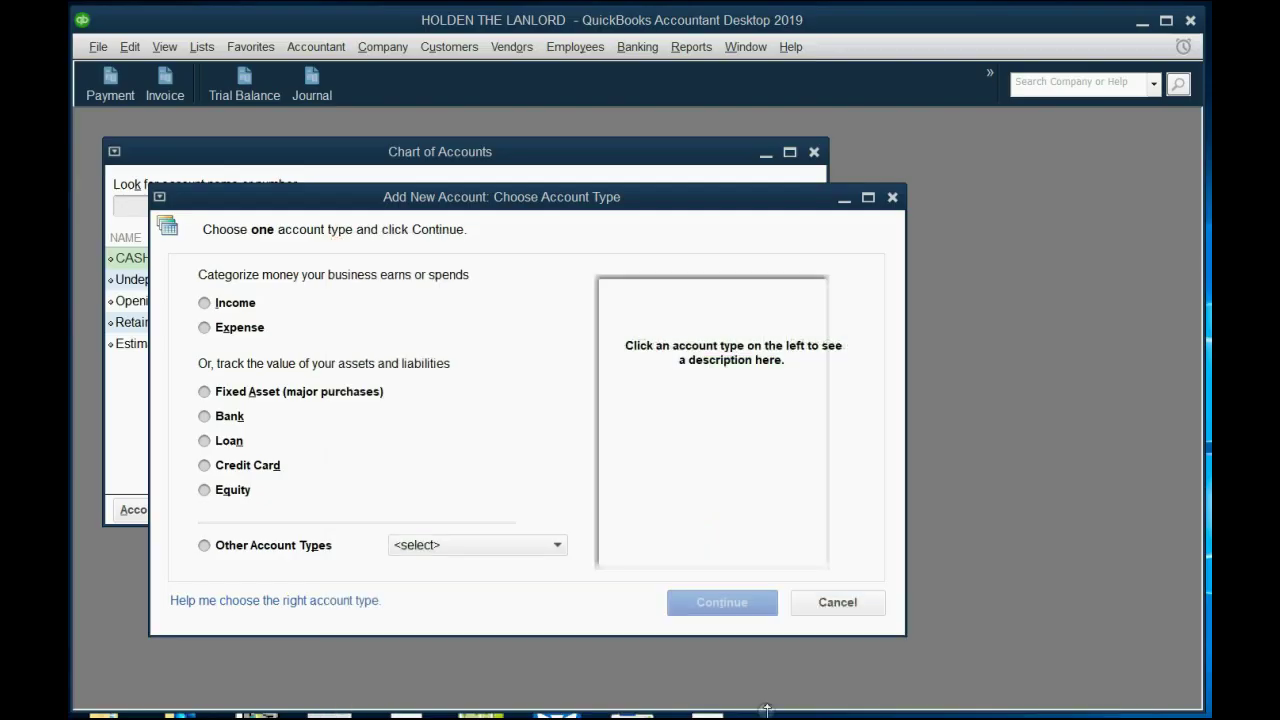
click(528, 549)
click(522, 569)
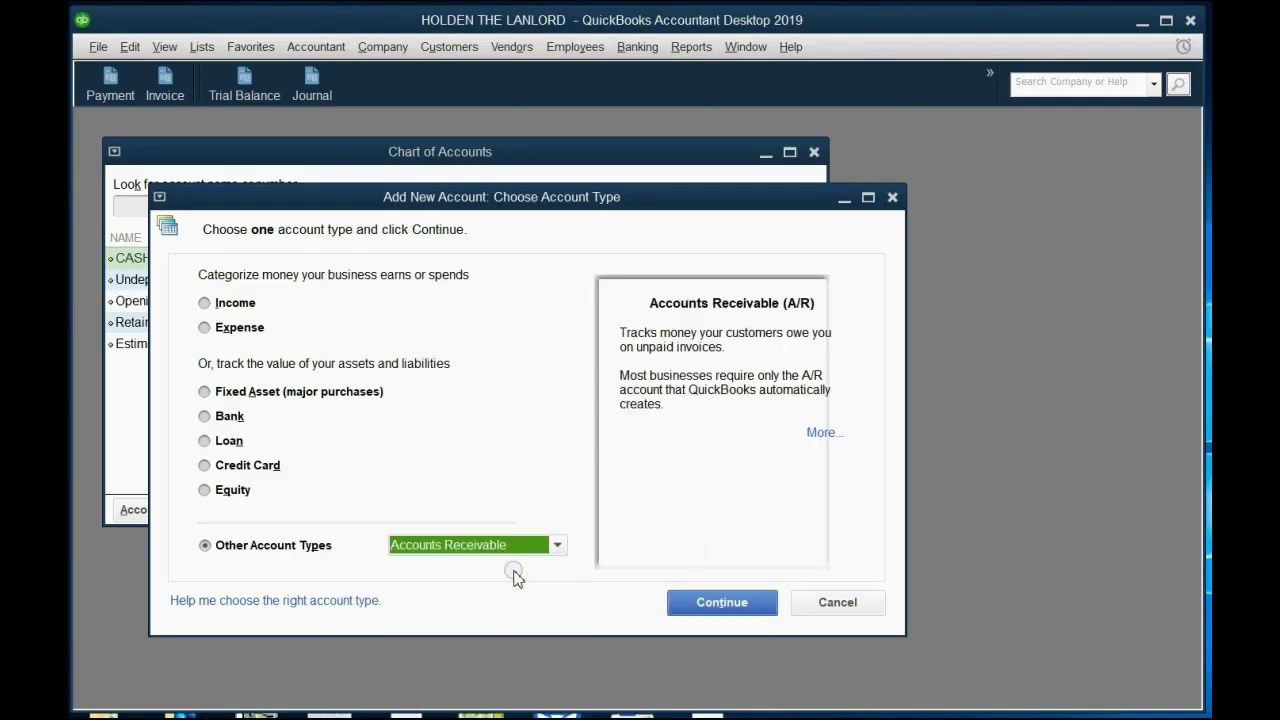
click(697, 606)
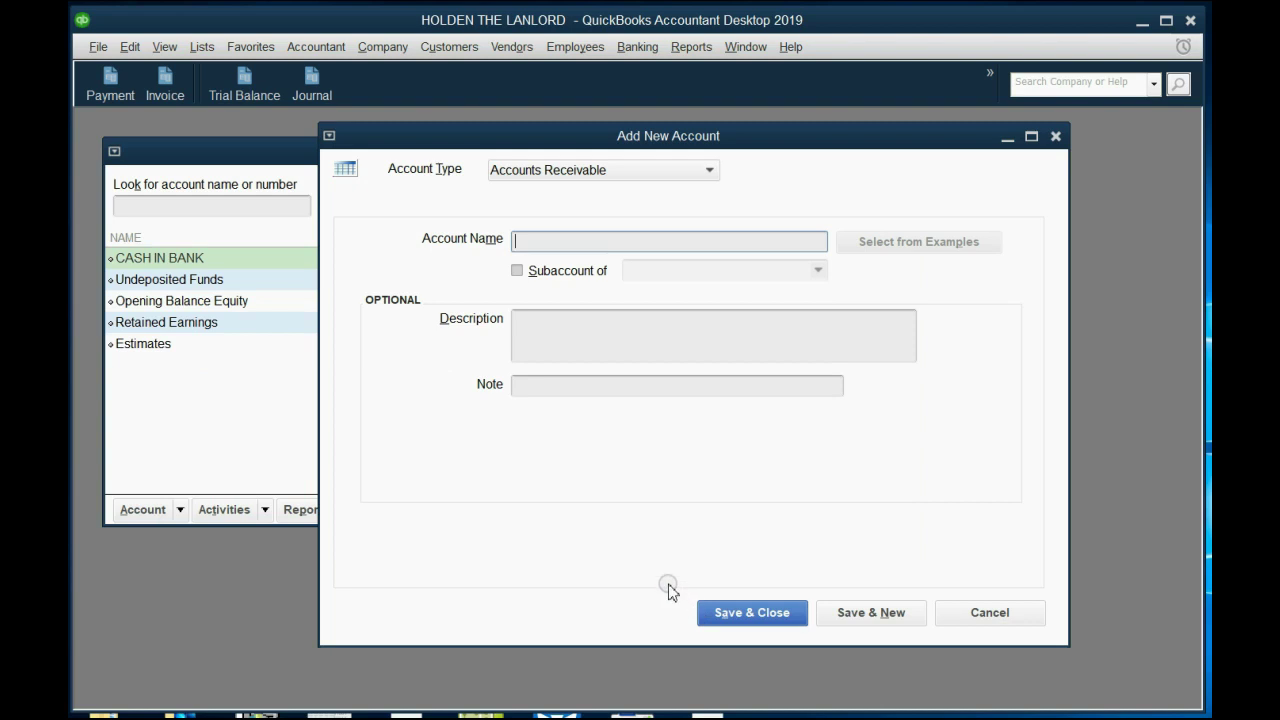
text(ACCOUNTS REC)
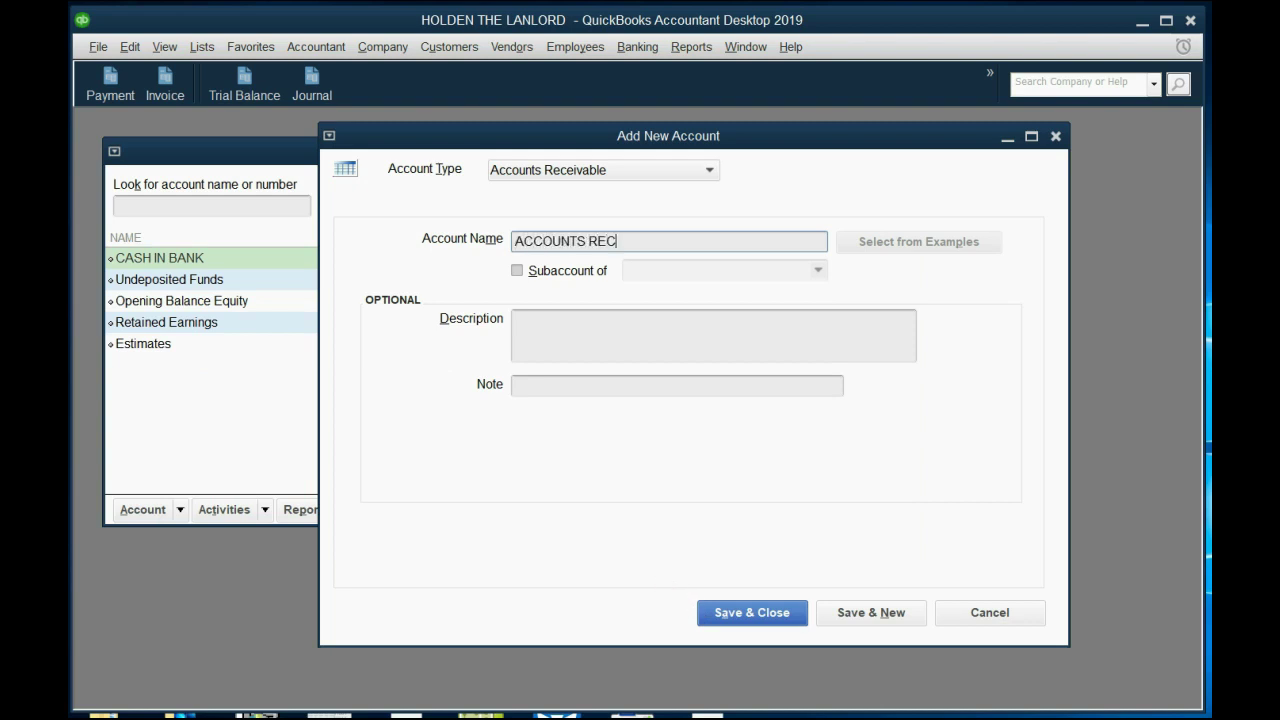
text(EIVABLE)
click(845, 614)
drag(557, 134, 589, 140)
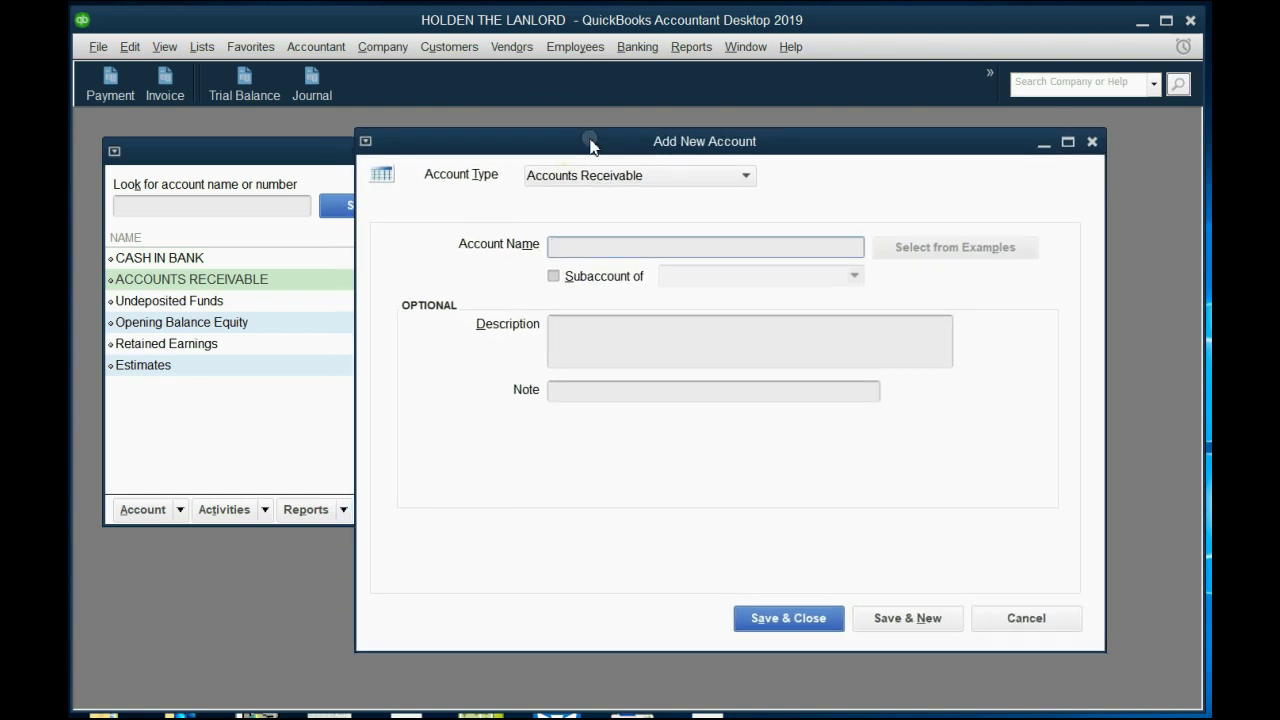
click(272, 280)
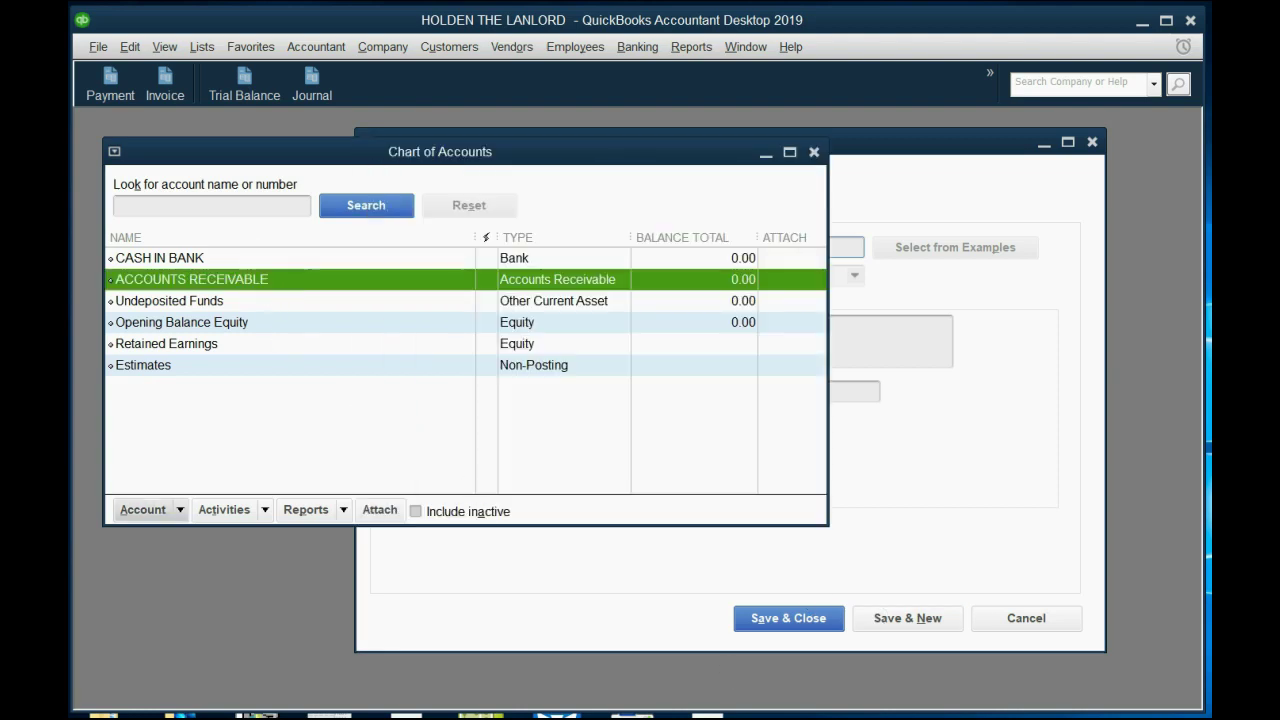
key(alt+Tab)
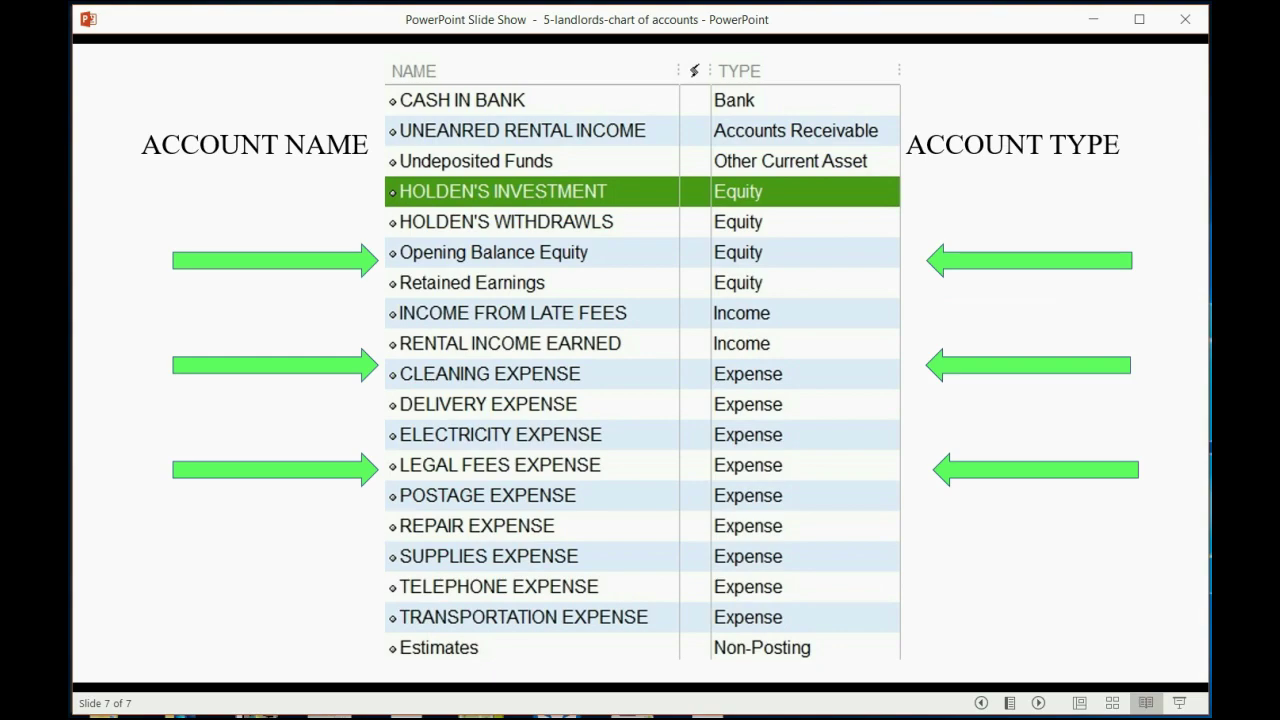
key(alt+Tab)
Add Equity accounts 'HOLDENS INVESTMENT' and 'HOLDEN'S WITHDRAWLS', saving each with Save & New
click(884, 206)
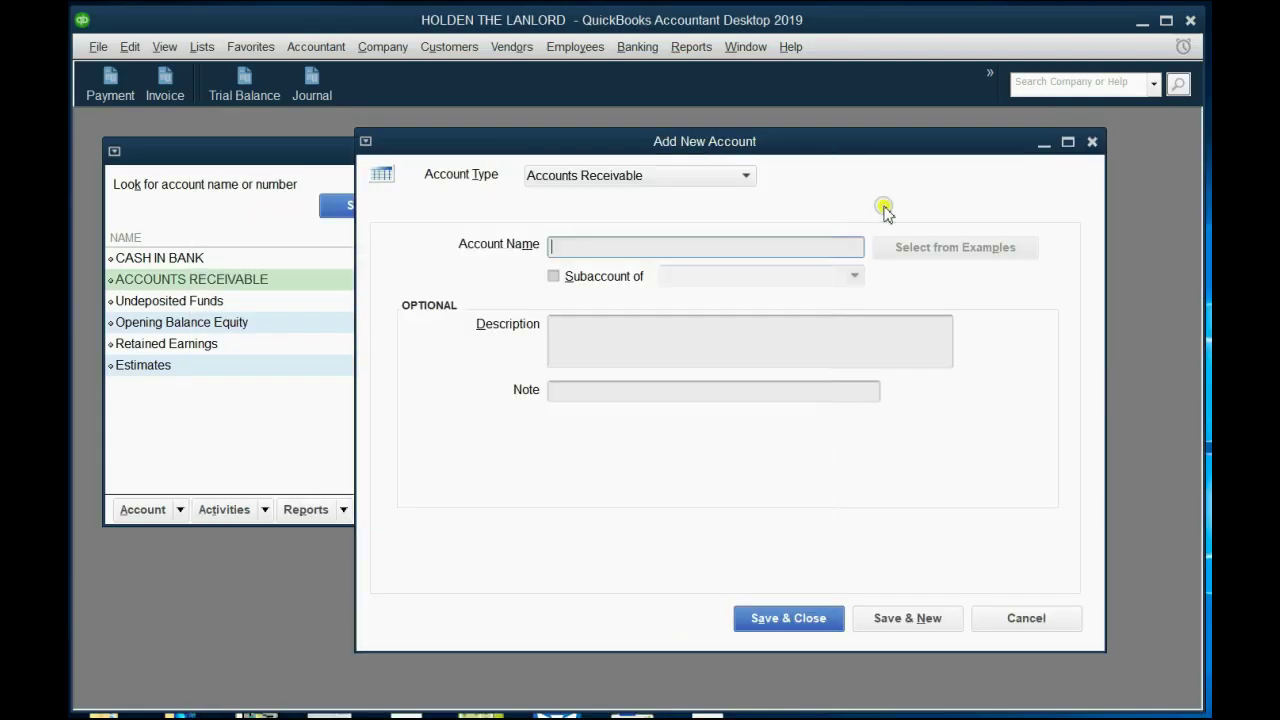
click(684, 177)
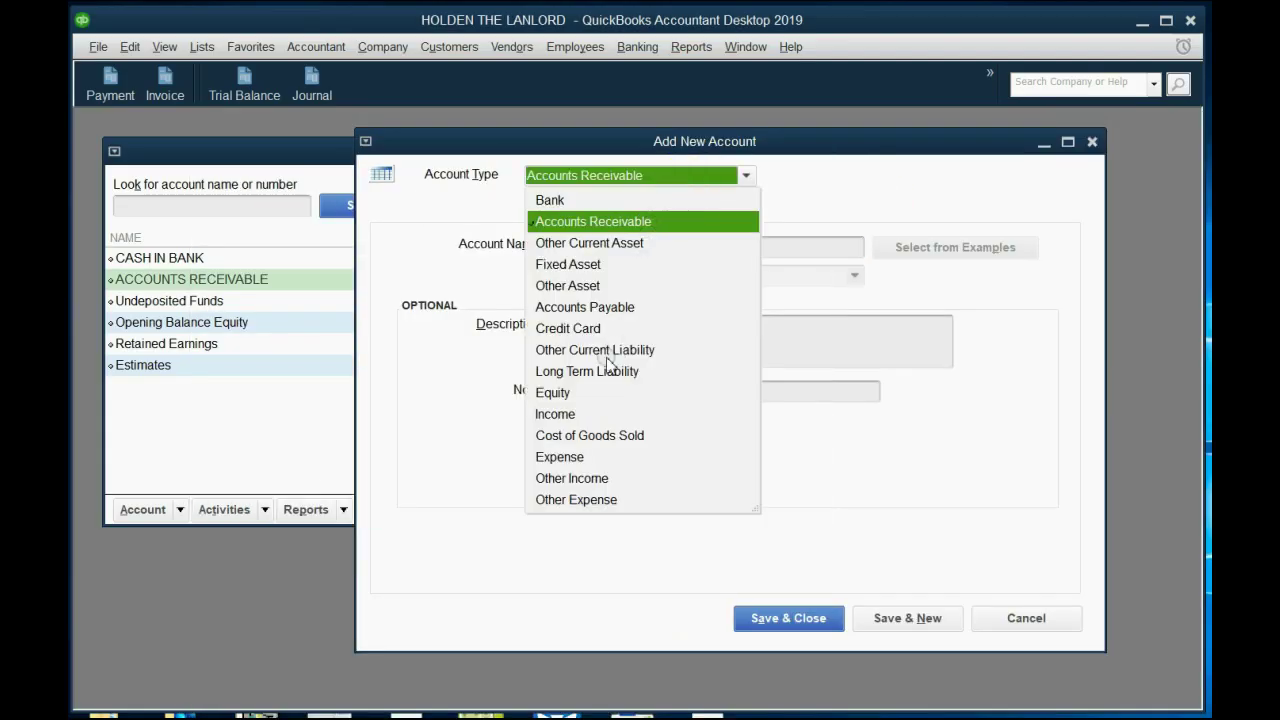
click(590, 393)
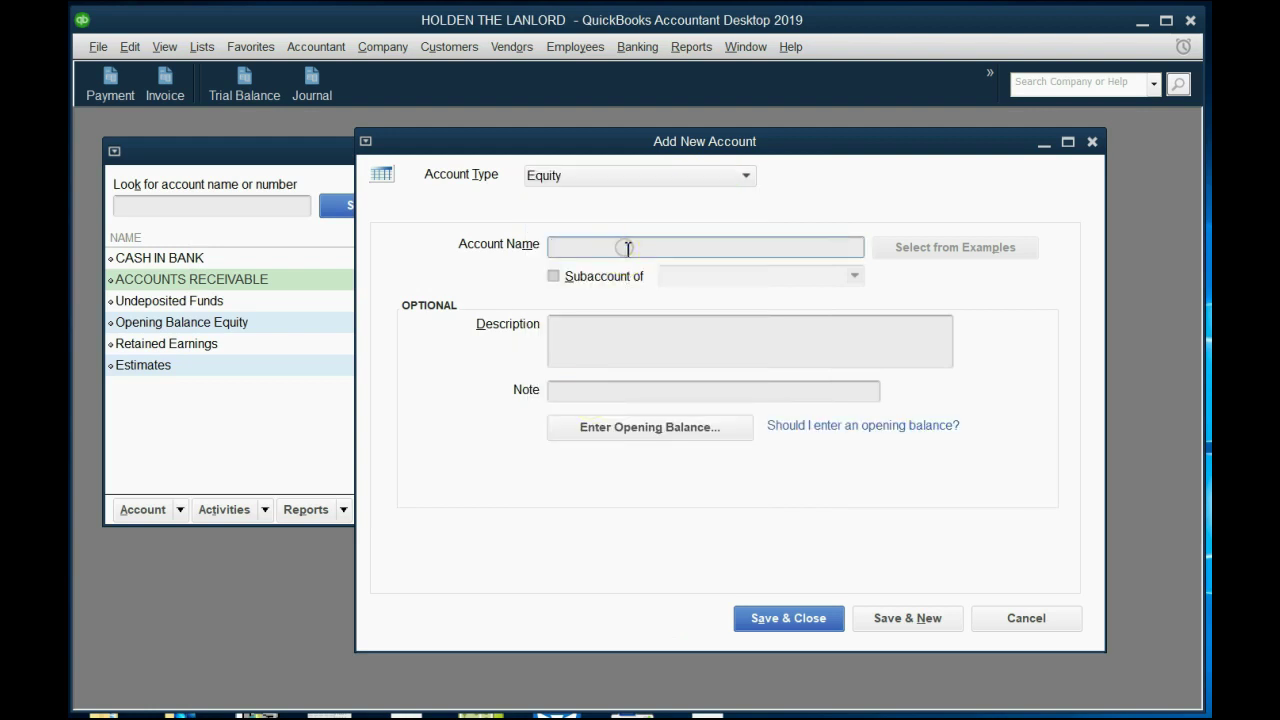
text(HOLDENS INVESTMEN)
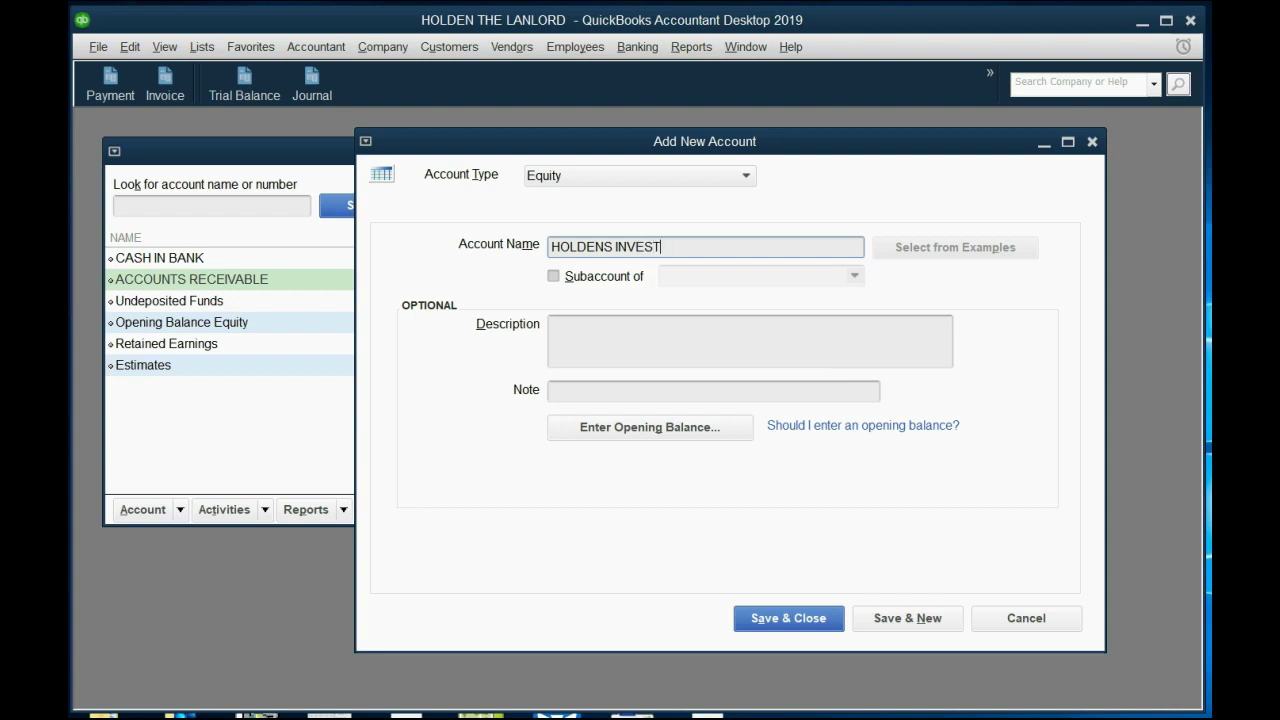
text(T)
click(897, 614)
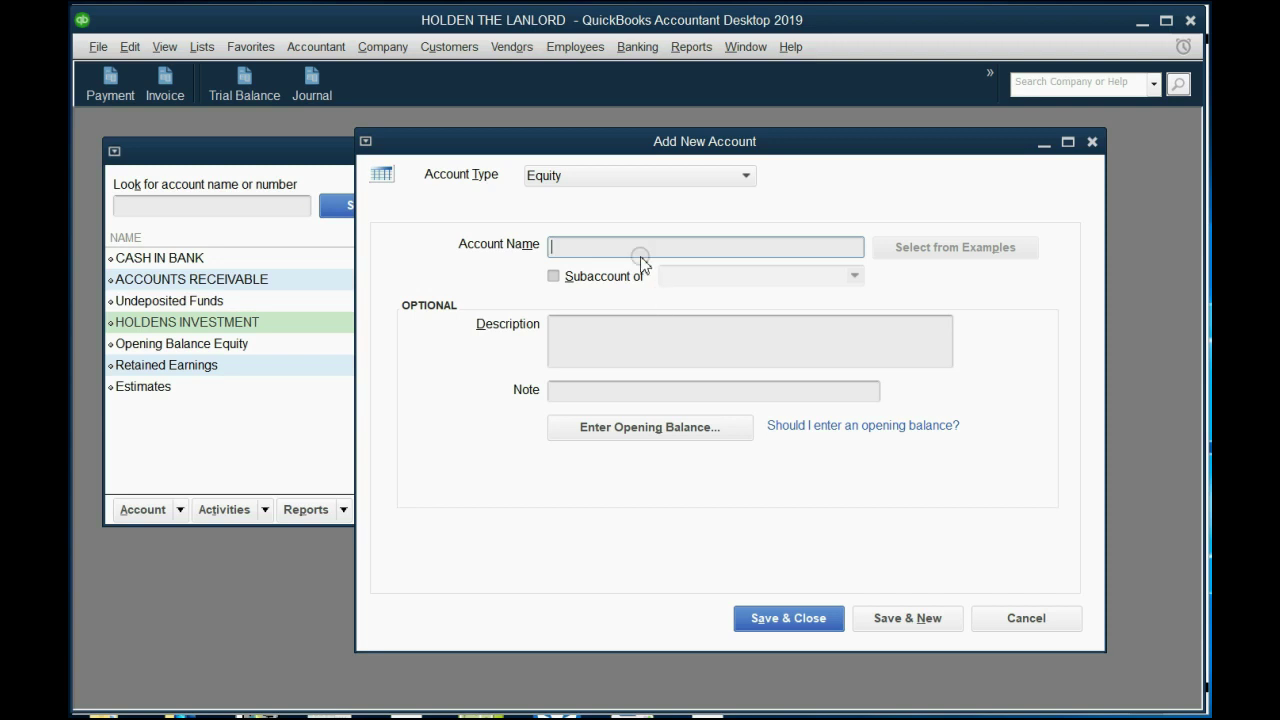
text(HOLDEN'S WITHDR)
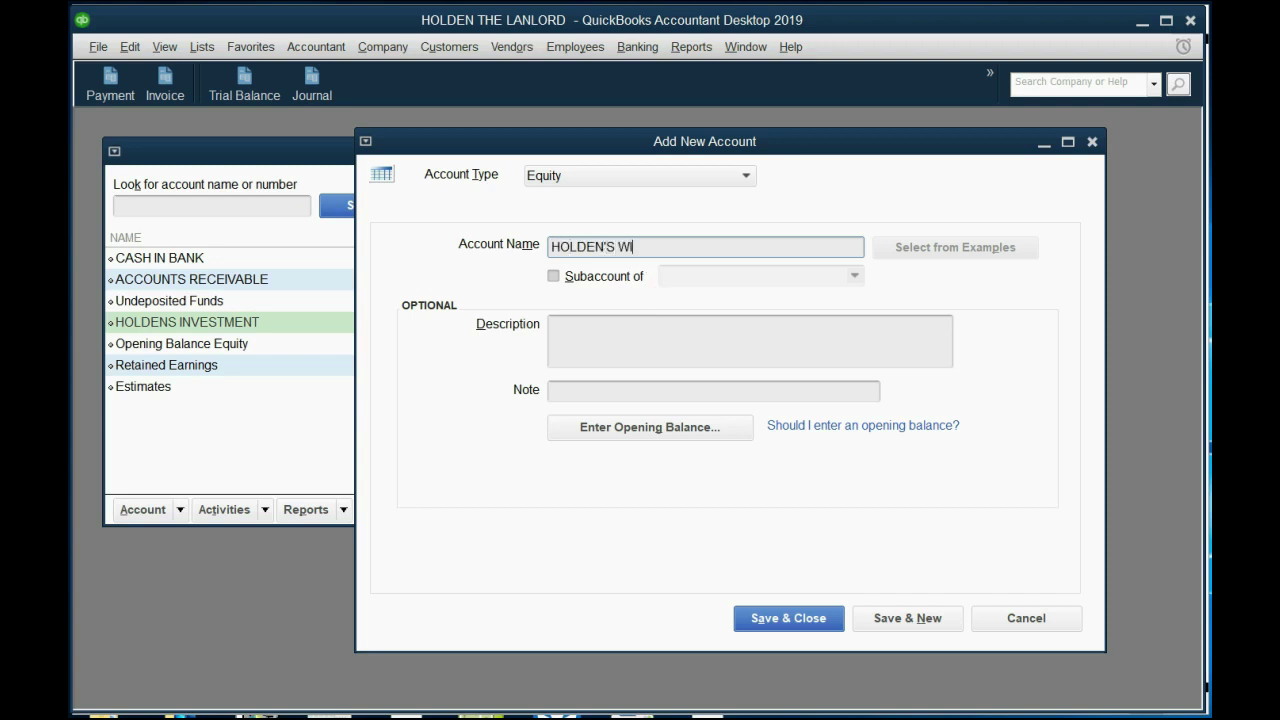
text(AWLS)
click(908, 619)
key(alt+Tab)
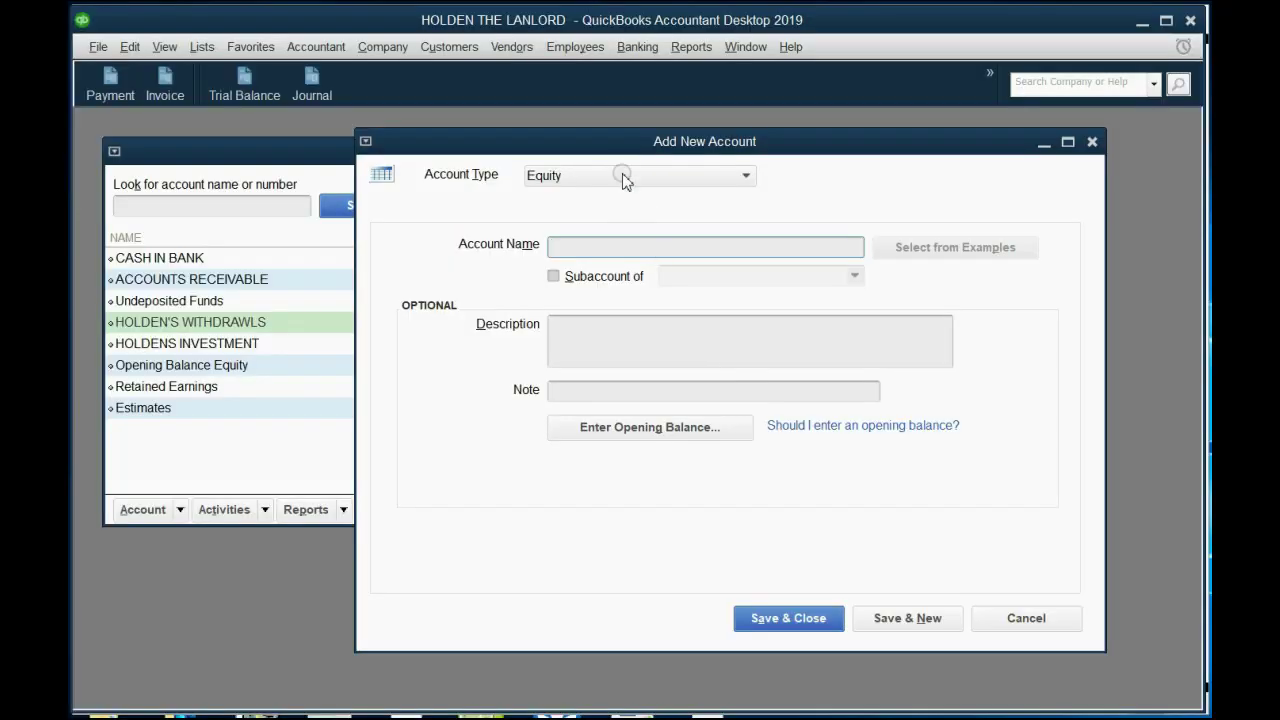
Add Income accounts 'INCOME FROM LATE FEES' and 'RENTAL INCOME EARNED', saving each with Save & New
click(622, 176)
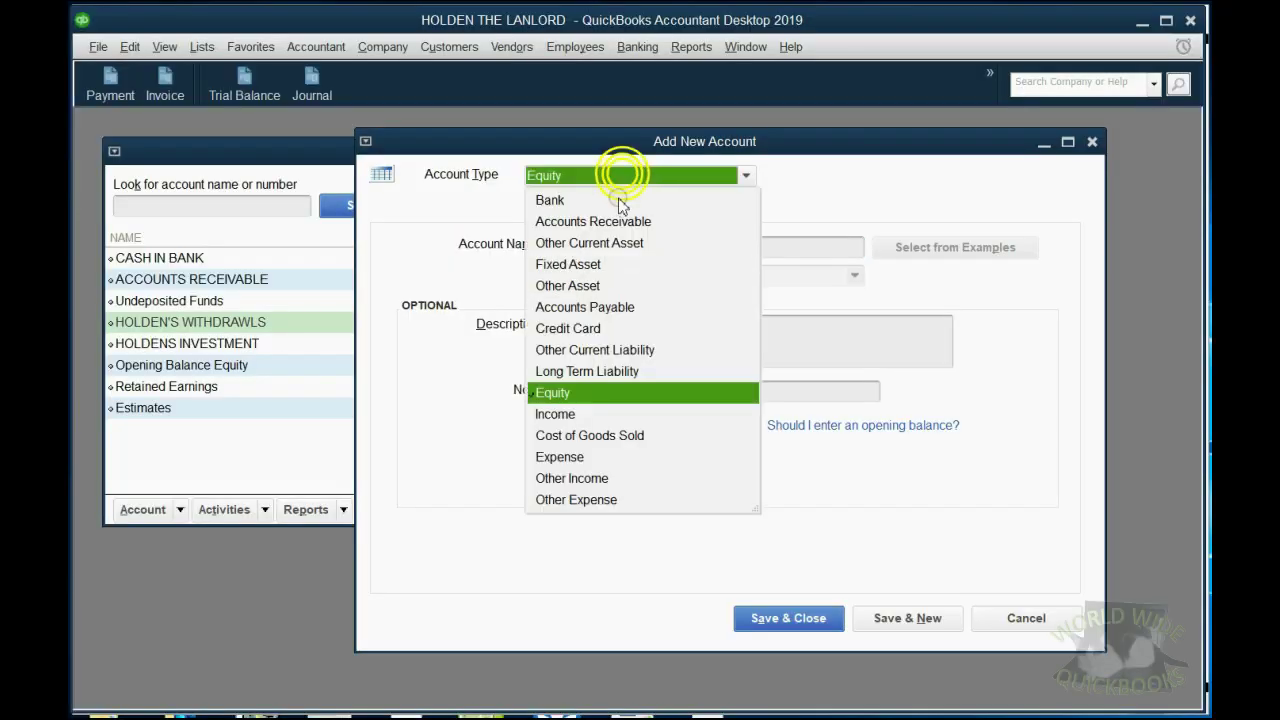
click(578, 415)
click(612, 247)
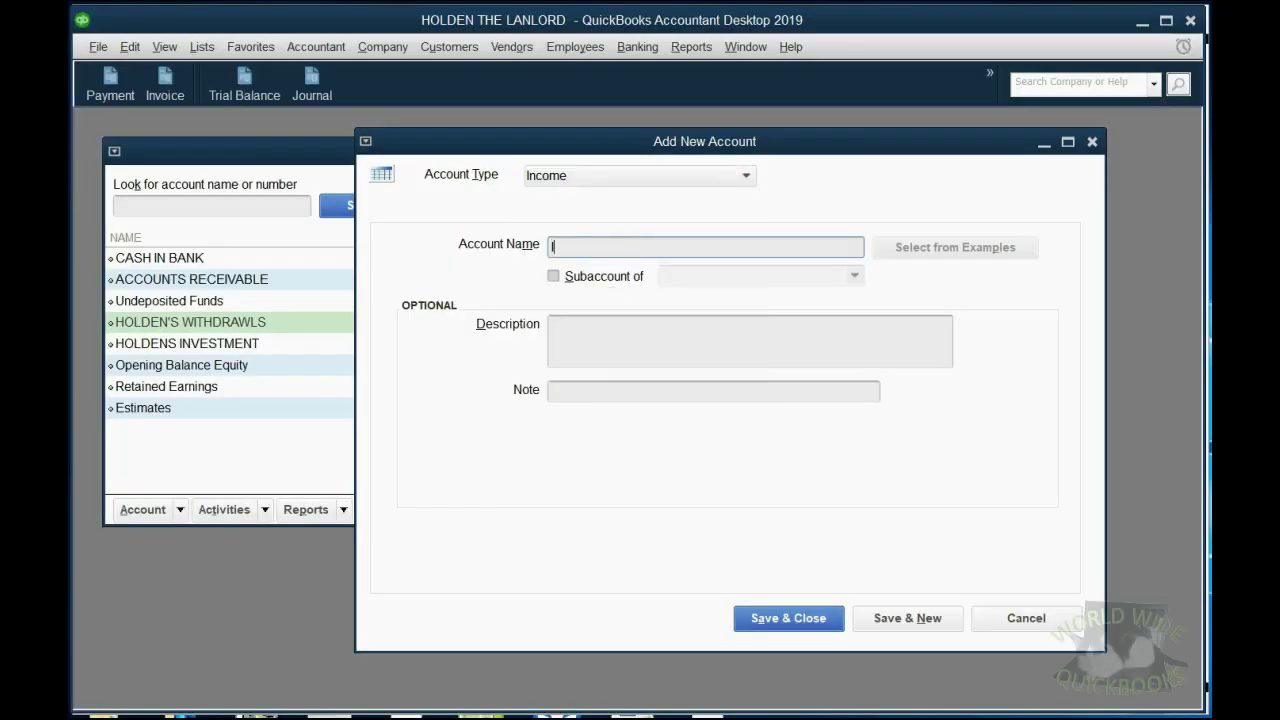
text(INCOME FROM )
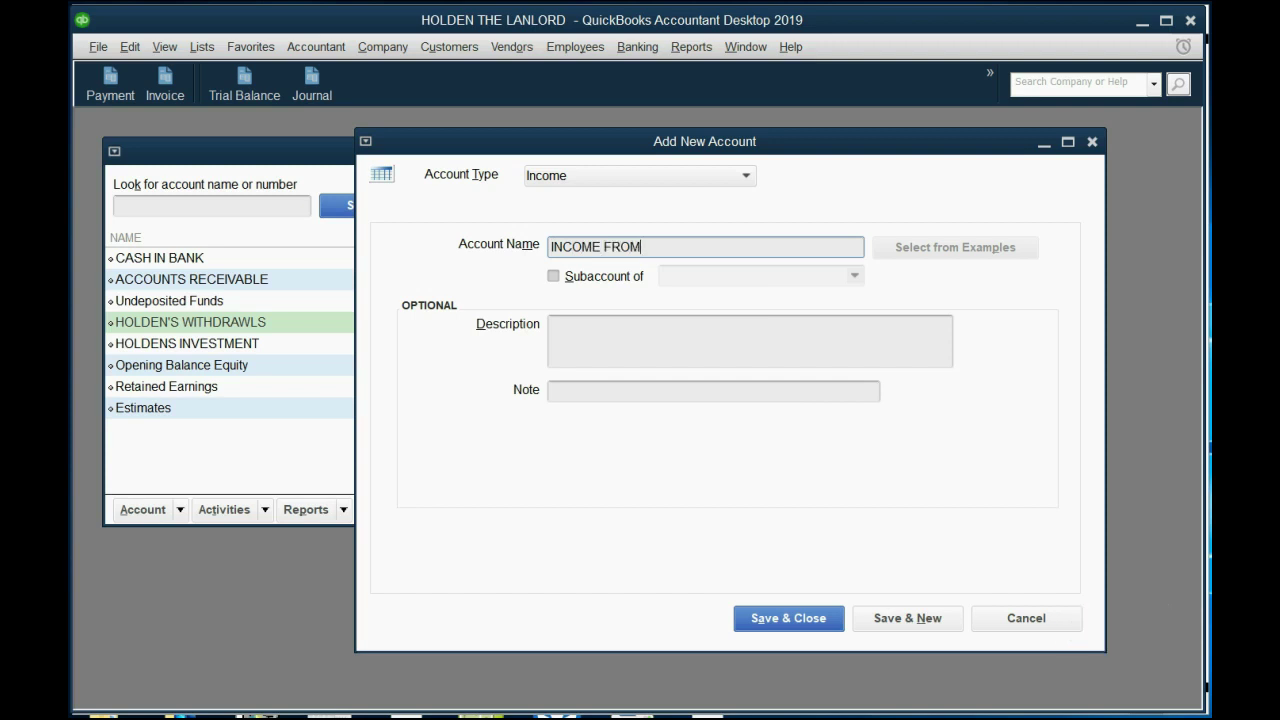
text(LATE FEES)
click(884, 620)
key(alt+Tab)
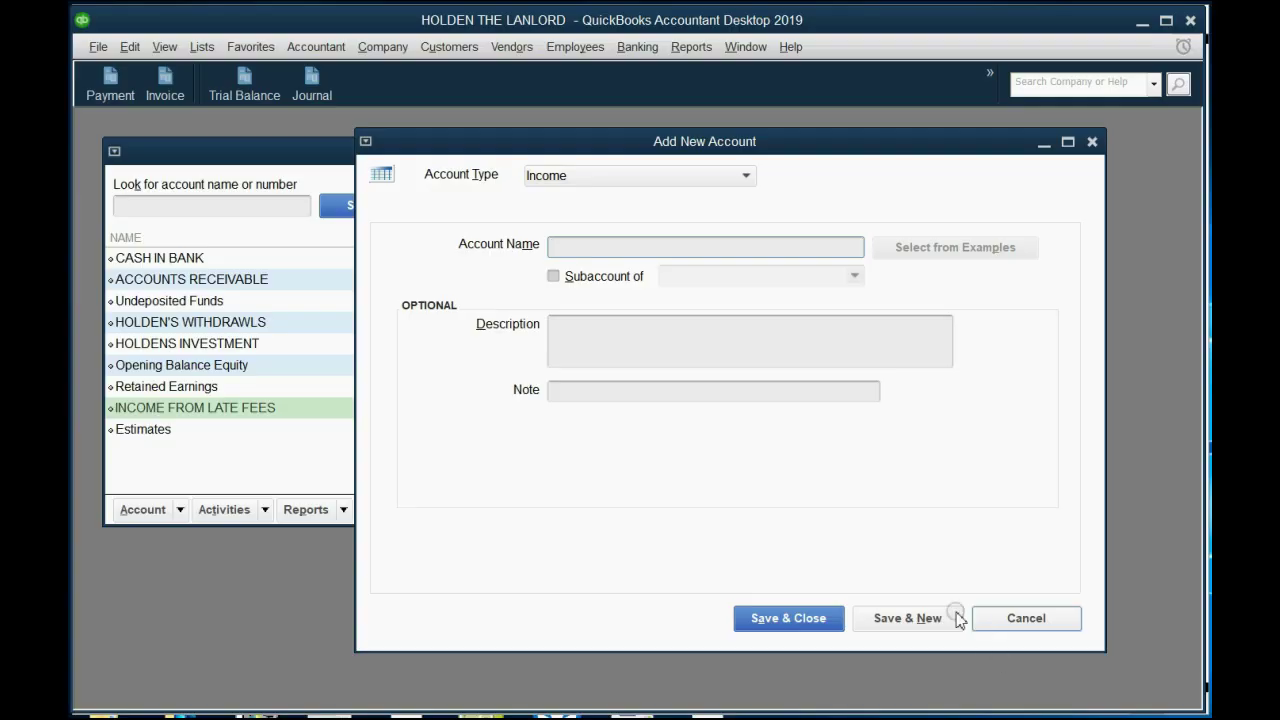
text(RENTAL INCOME )
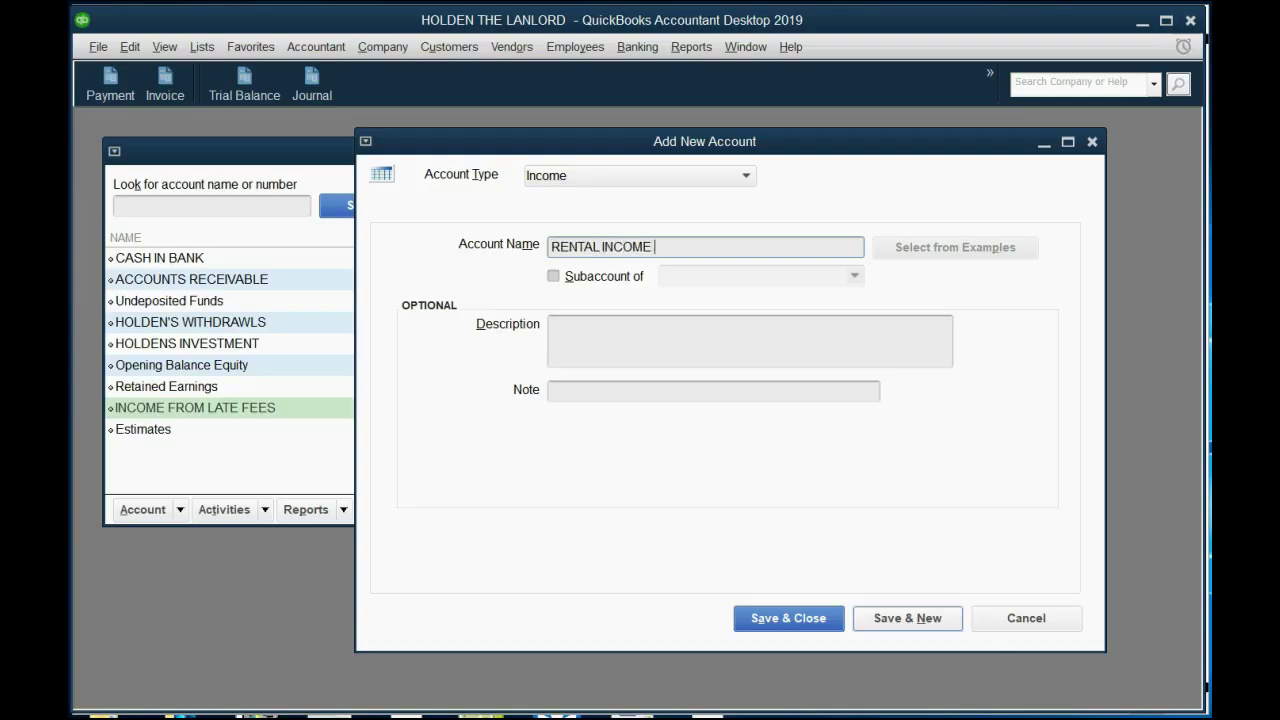
text(EARNED)
click(934, 624)
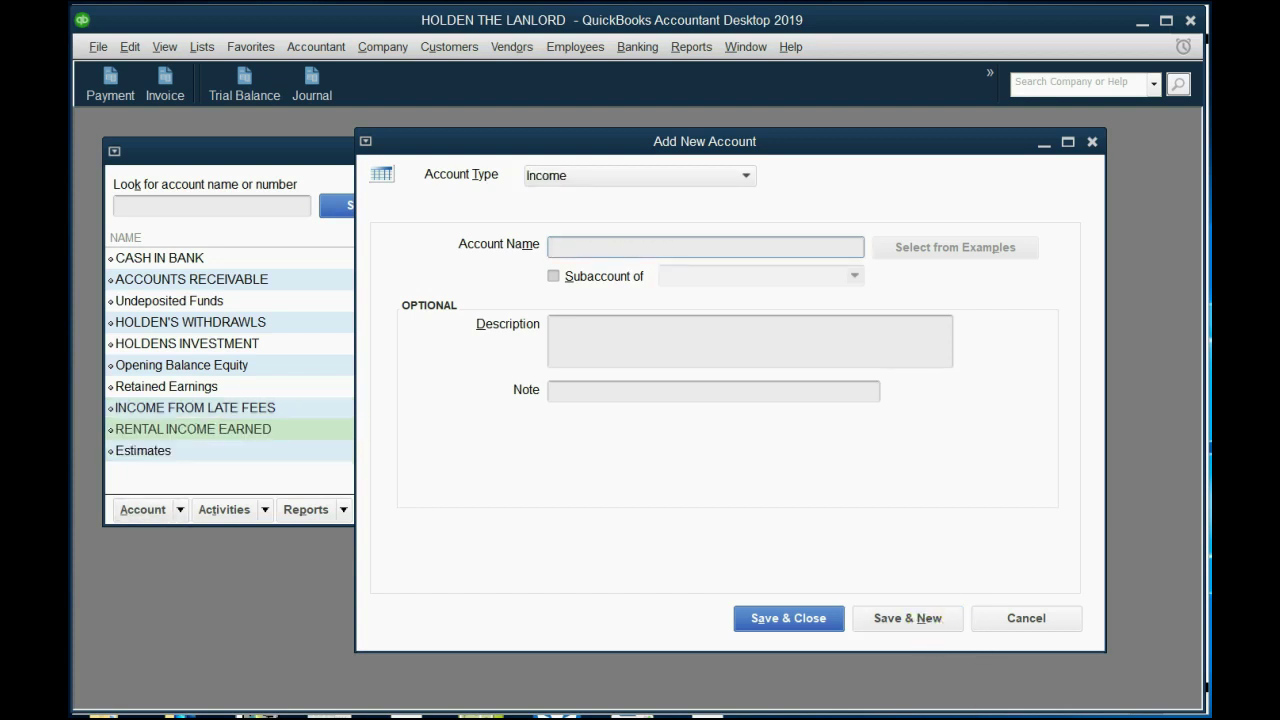
key(alt+Tab)
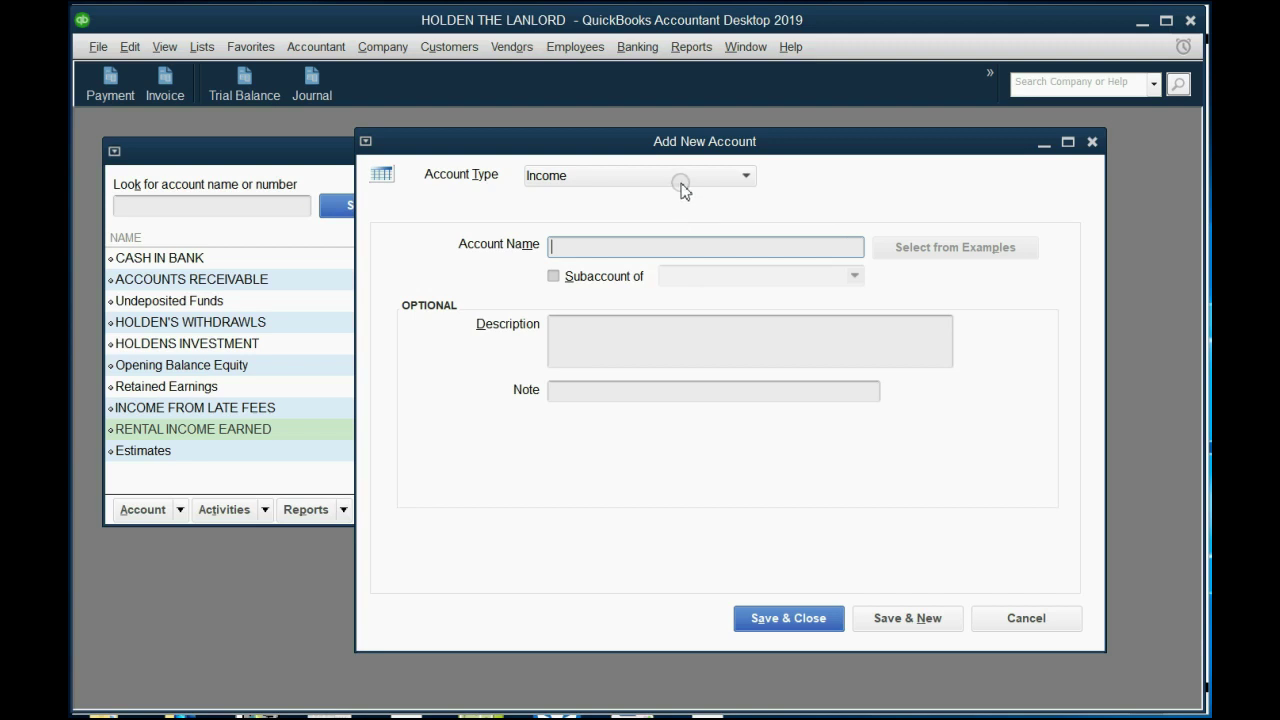
Add Expense accounts 'CLEANING EXPENSE' and 'DELIVERY EXPENSE', saving each with Save & New
click(680, 177)
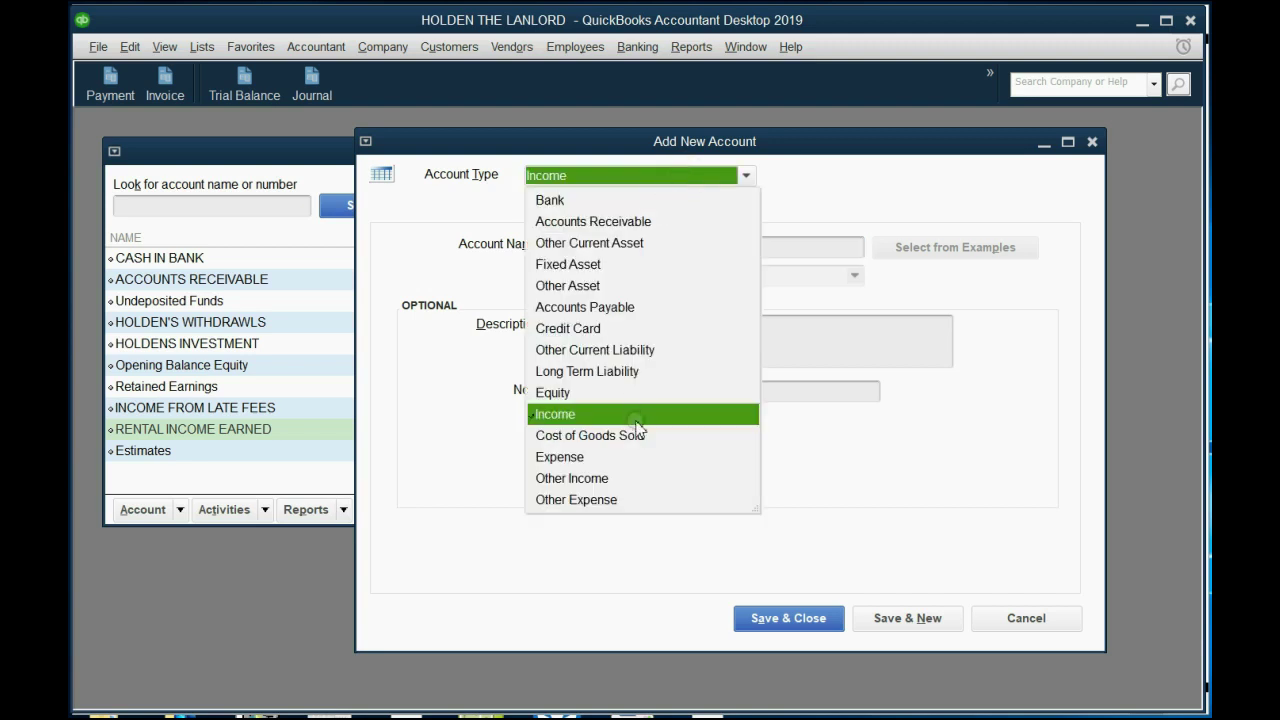
click(606, 458)
click(674, 249)
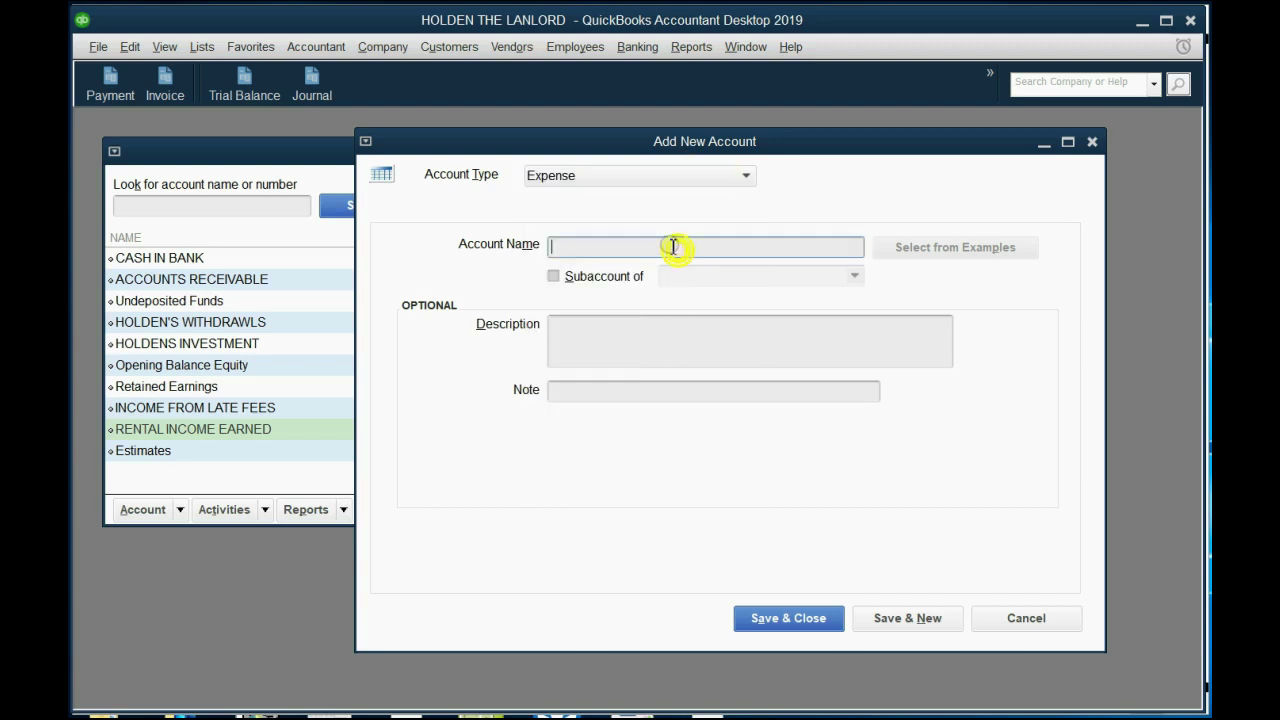
text(CLEANING EXPENSE)
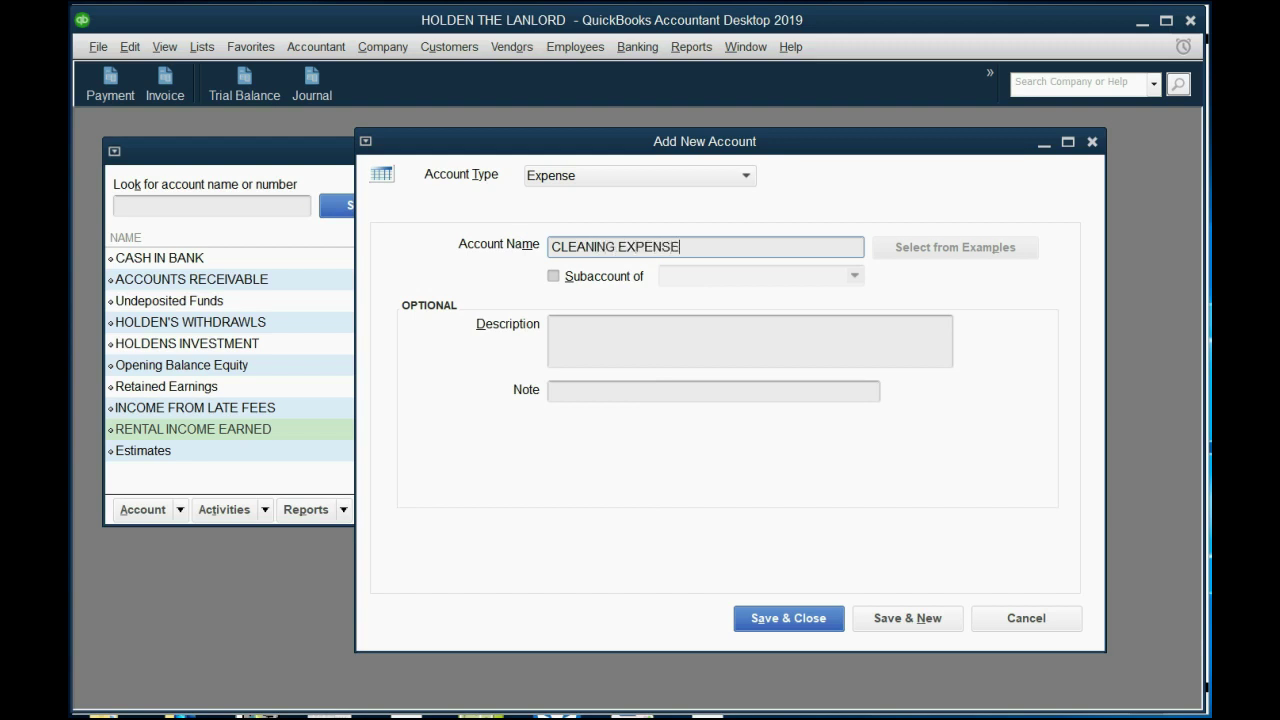
click(882, 618)
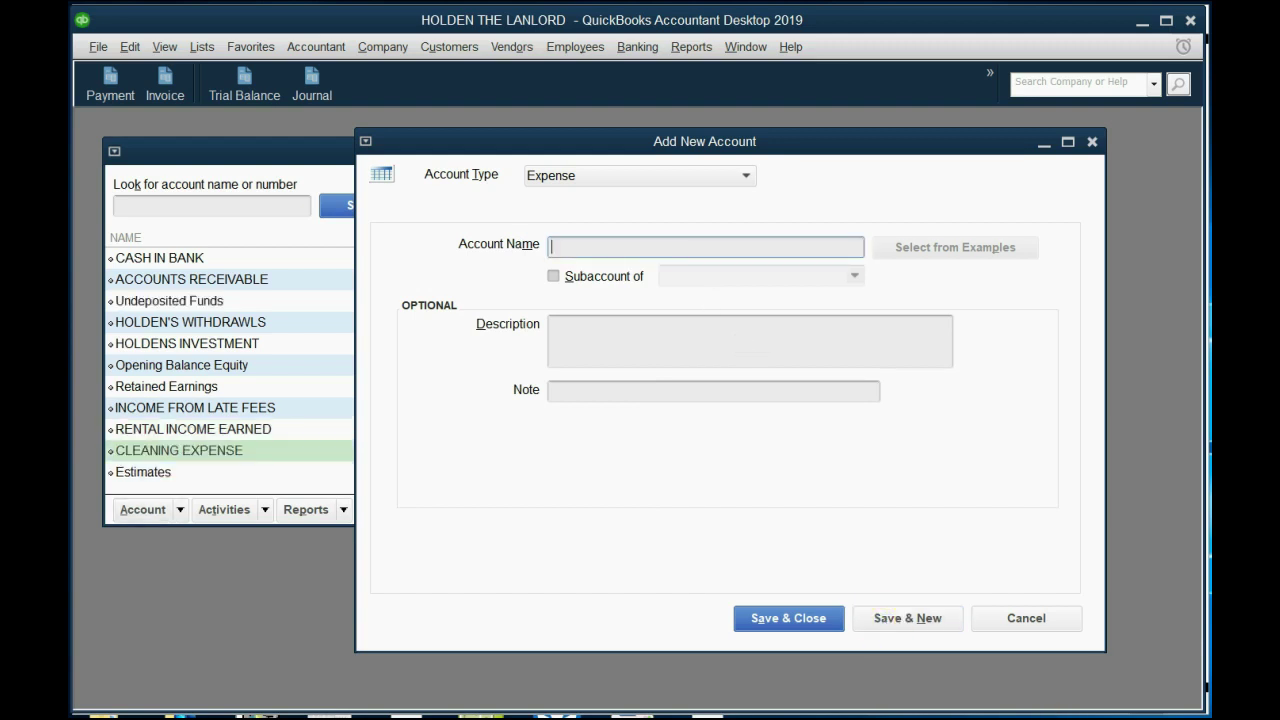
key(alt+Tab)
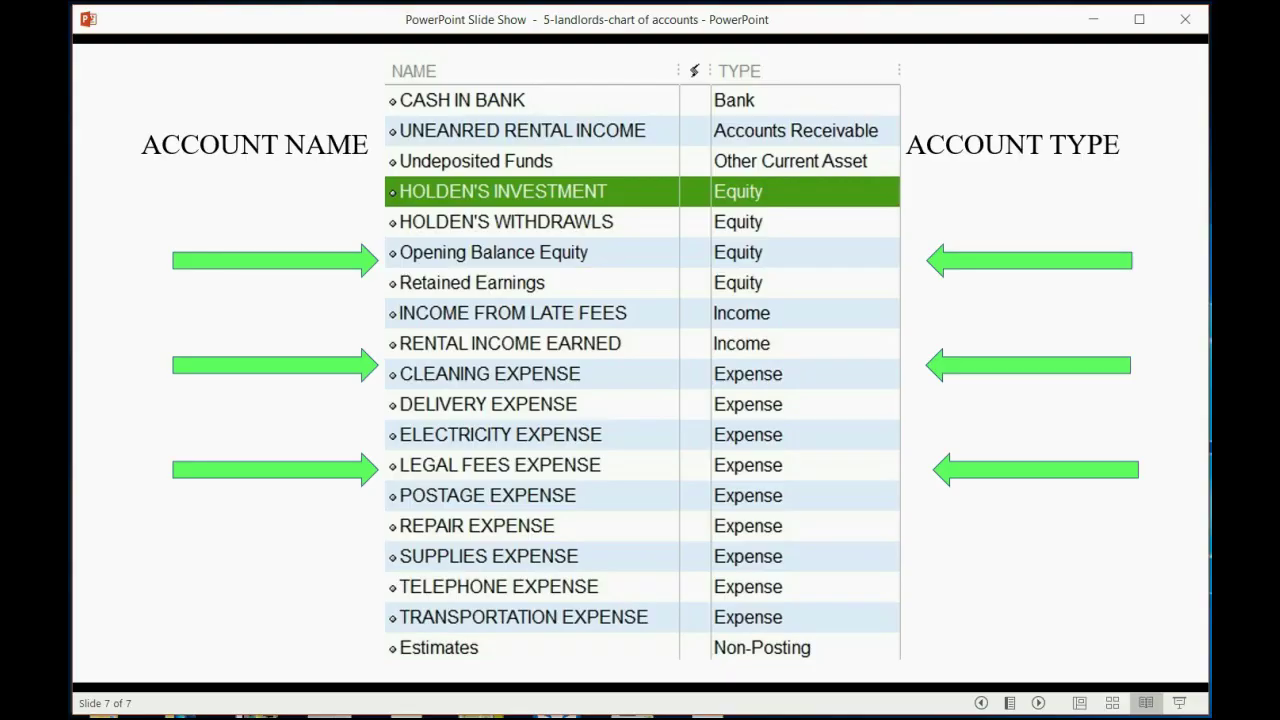
key(alt+Tab)
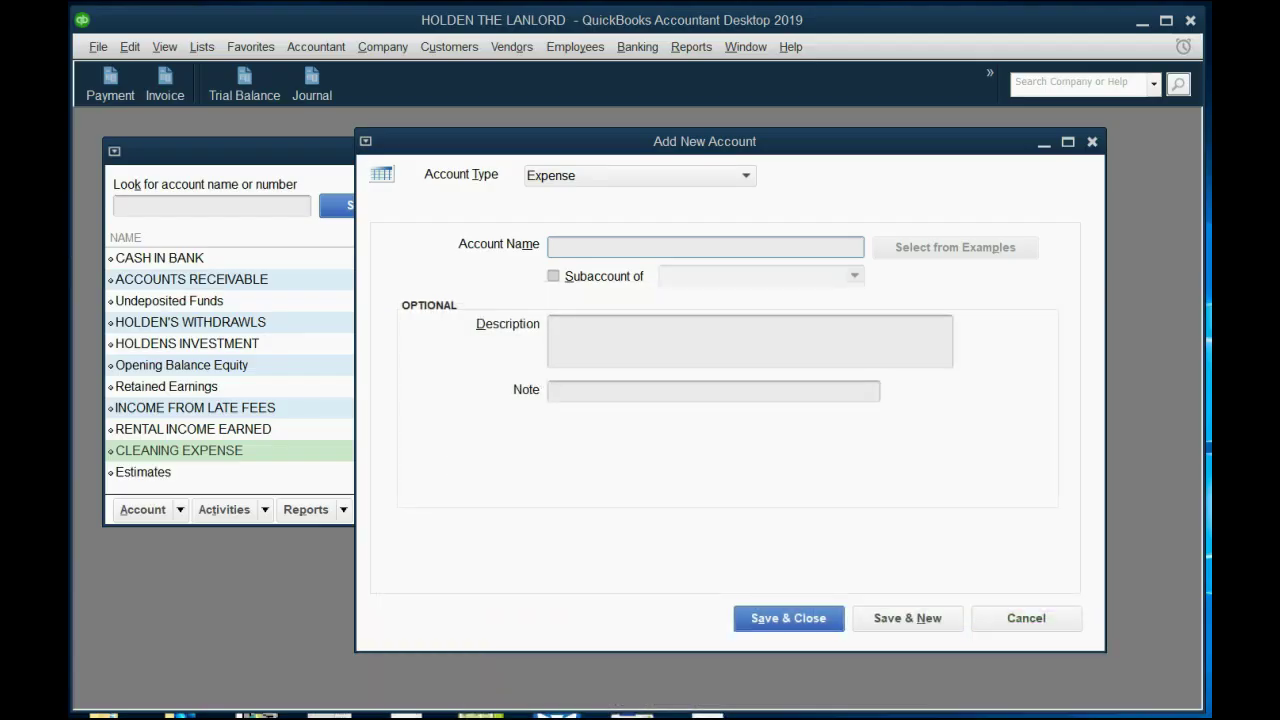
click(631, 250)
text(DELIVERY EXPE)
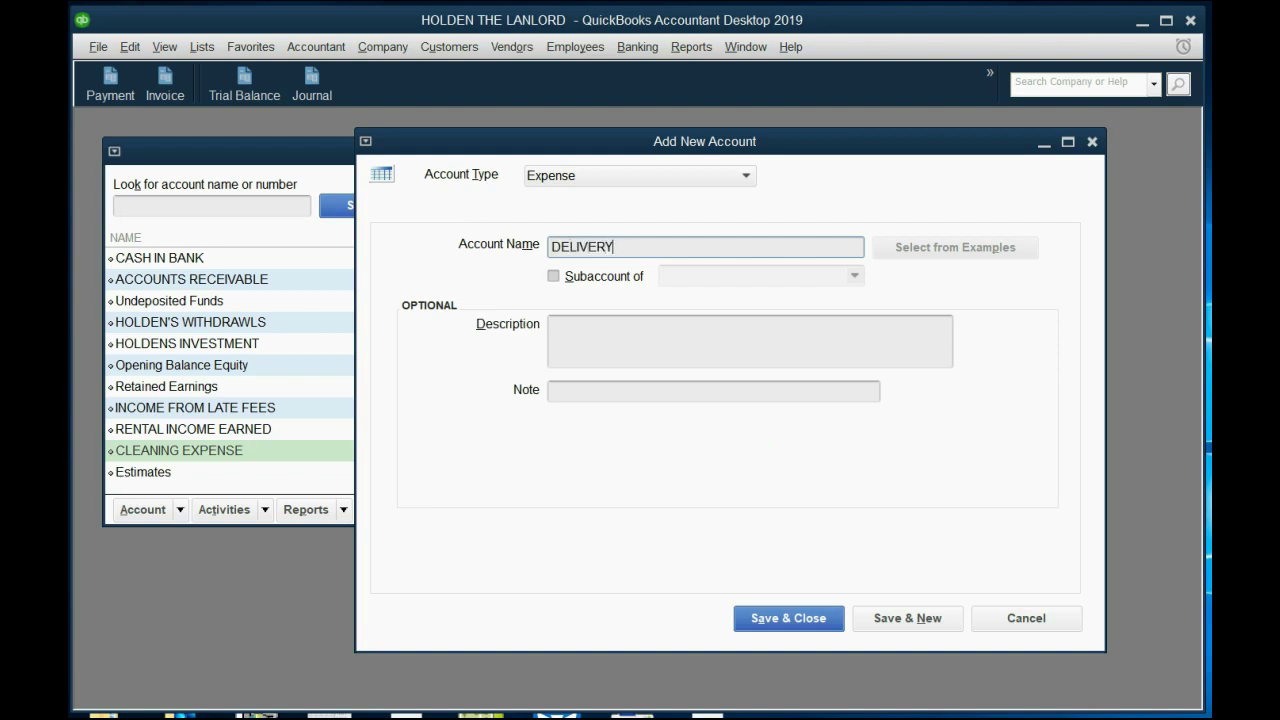
text(NSE)
click(900, 617)
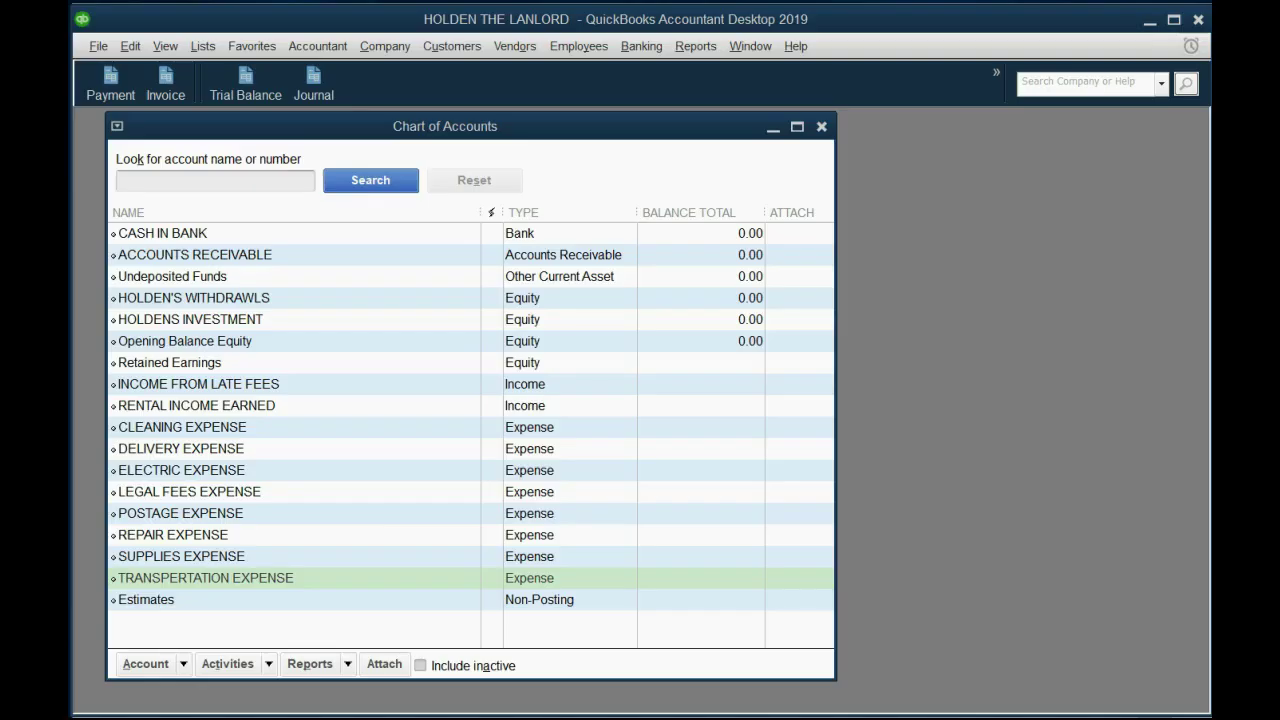
Select the CASH IN BANK row in the completed Chart of Accounts
click(360, 234)
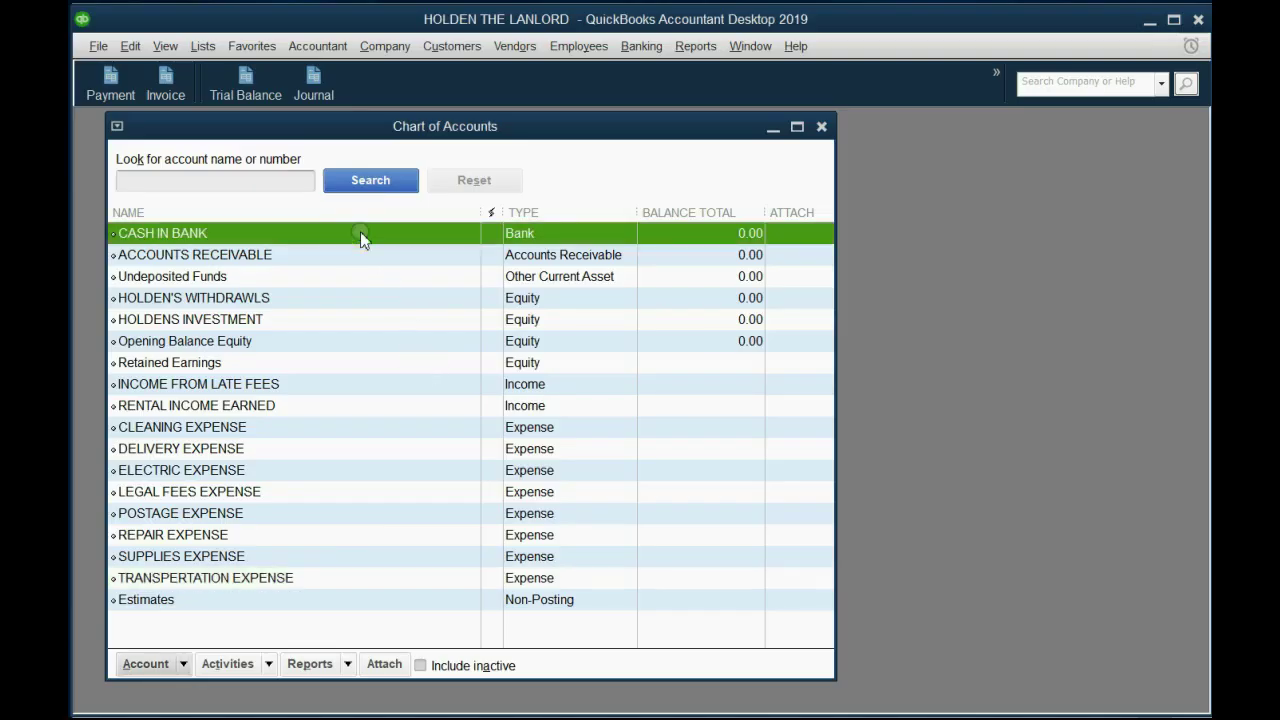